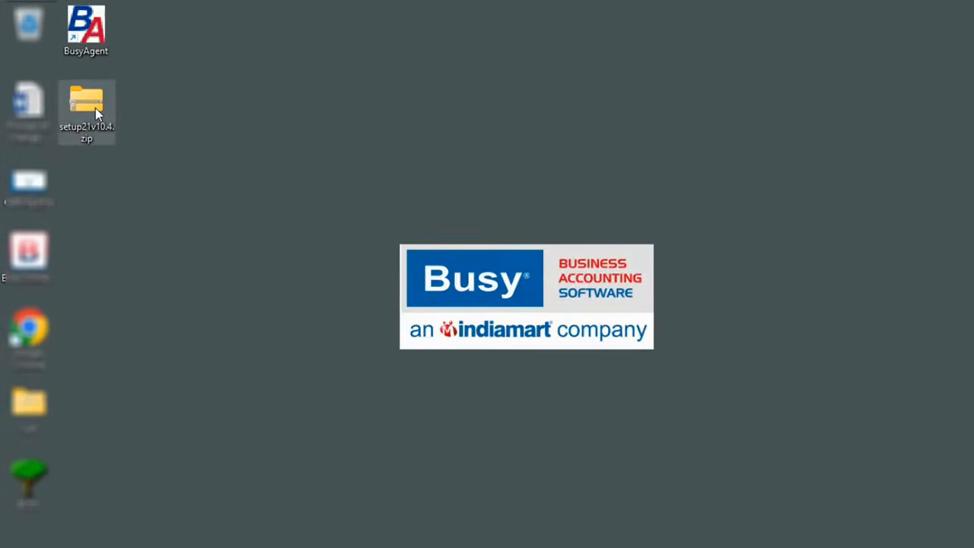
Step: Extract setup21v10.4.zip, install Busy 21 from setup.exe, and launch it from the desktop shortcut
right_click(95, 108)
click(148, 235)
double_click(174, 151)
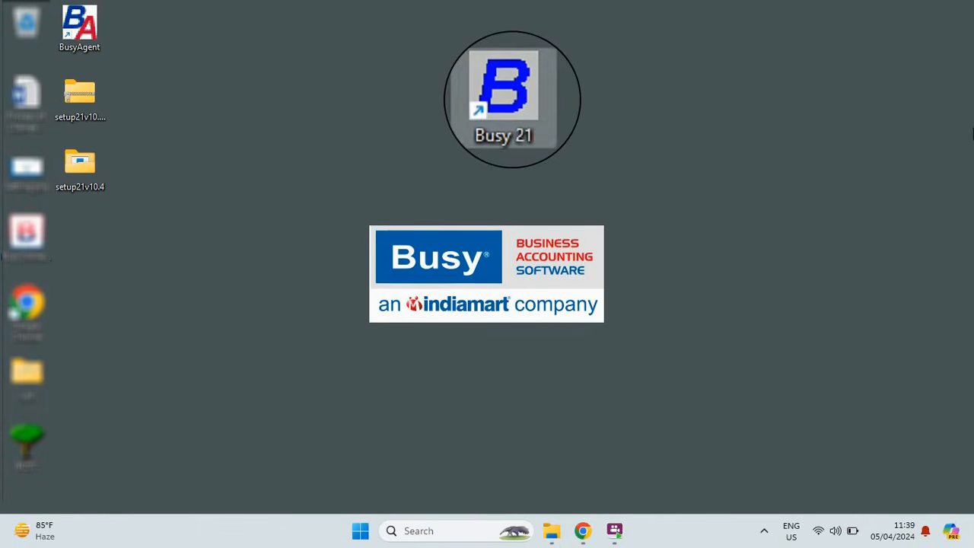
double_click(522, 105)
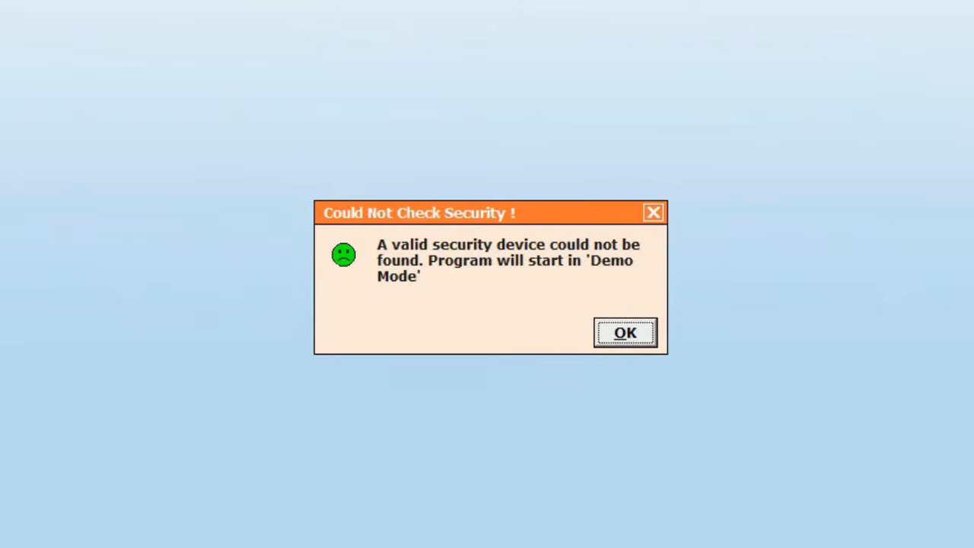
Step: Dismiss the demo-mode warning and start a new company named 'Star Electricals Ltd.', declining training videos
key(Return)
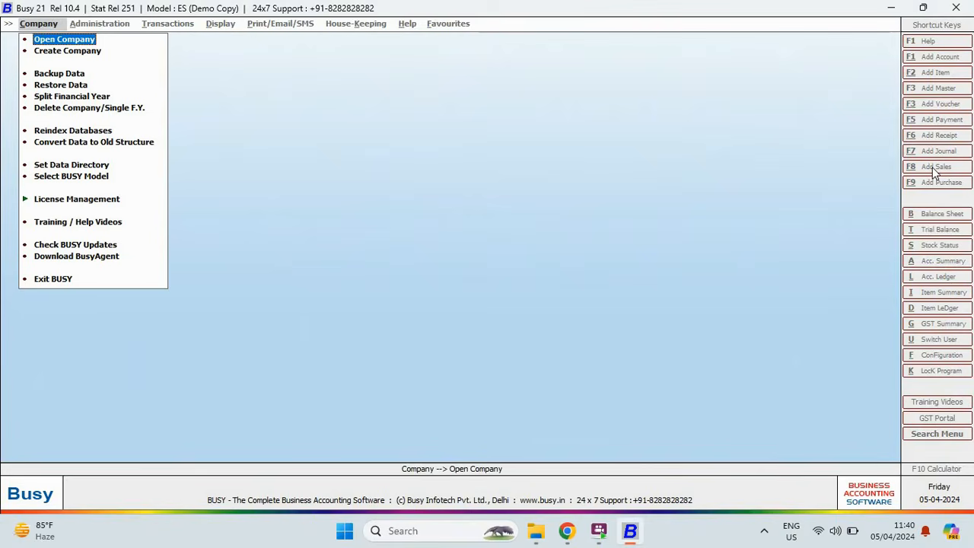
key(Down)
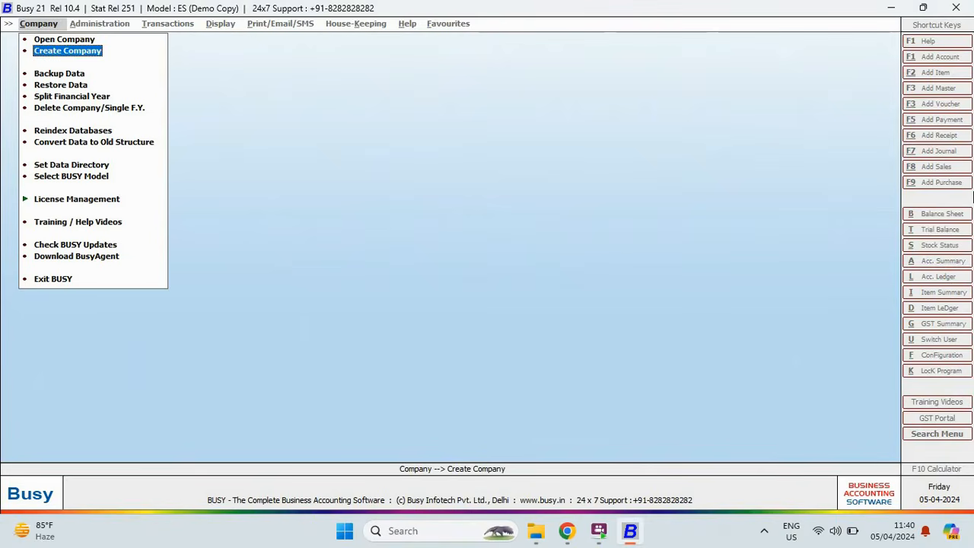
key(Return)
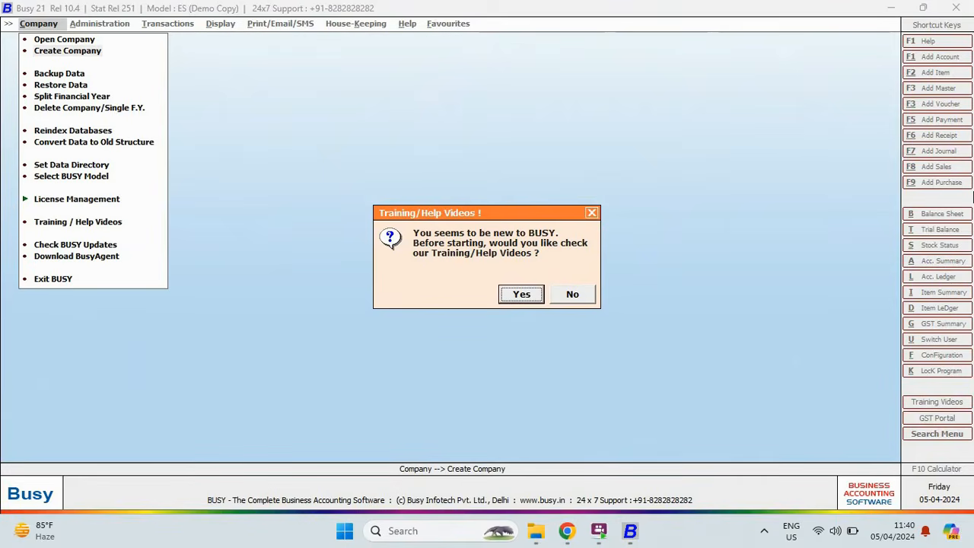
key(Right)
key(Return)
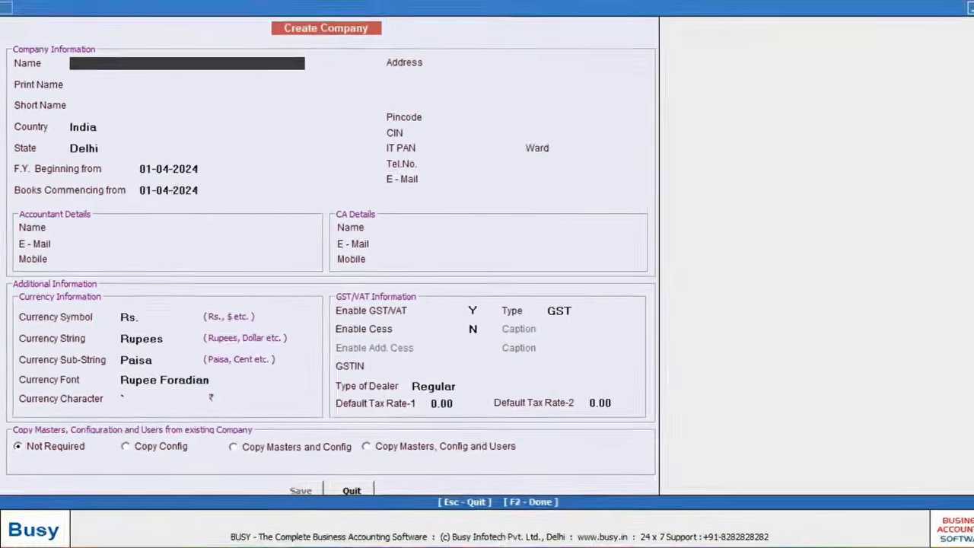
text(Star Electricals)
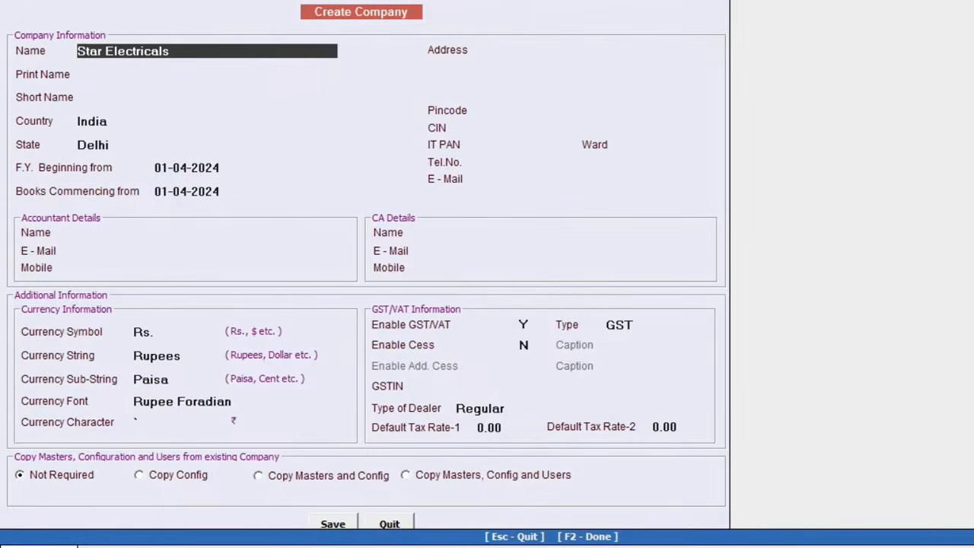
text( Ltd.)
Step: Fill address, pincode 110032, contact details and GSTIN as a Regular GST dealer, then save
key(Return)
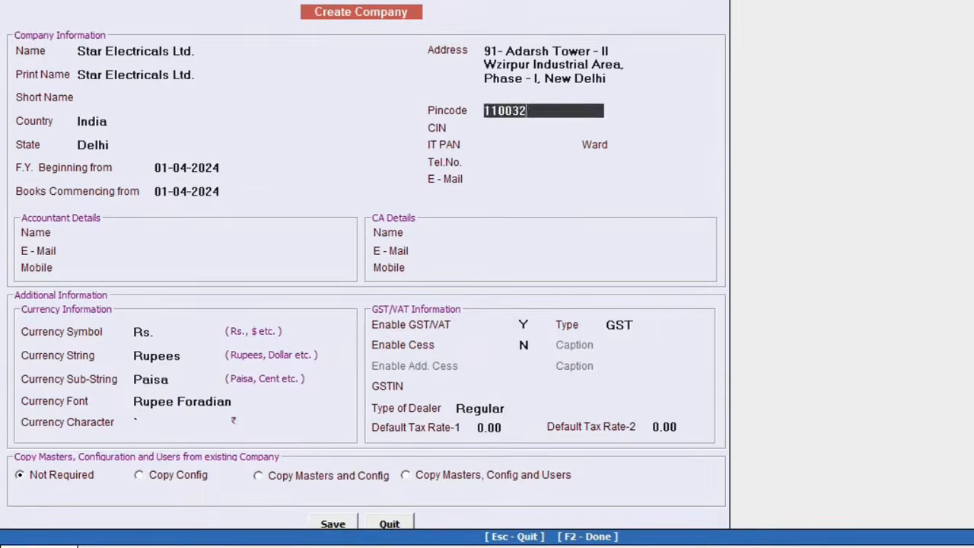
key(Return)
key(Return)
key(Return)
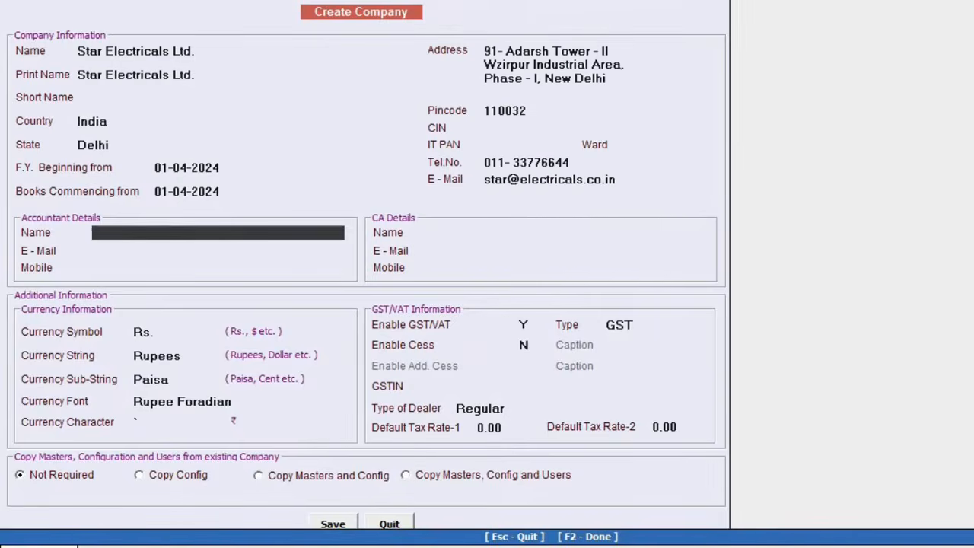
key(Return)
key(Return)
key(Return)
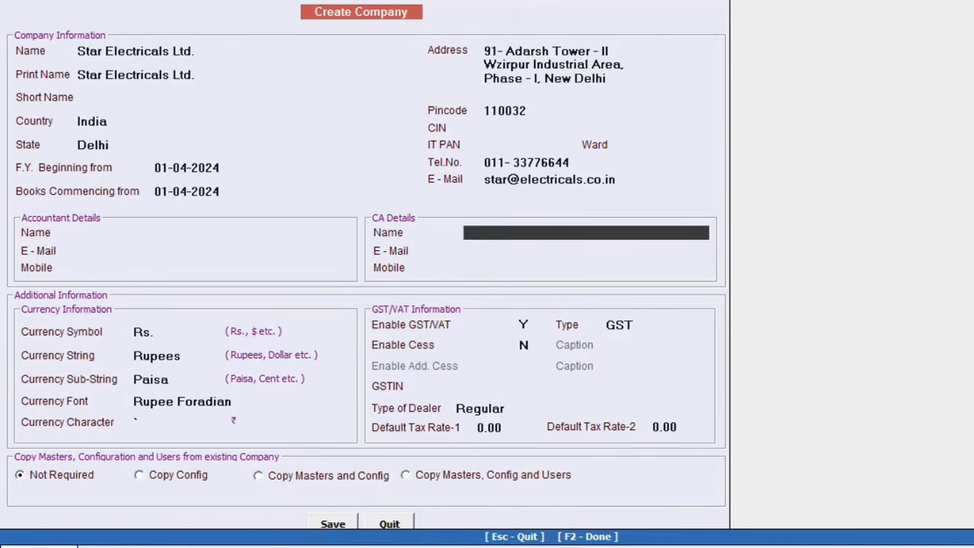
key(Return)
key(Return)
key(Return)
key(Return)
key(Return)
key(Return)
key(Return)
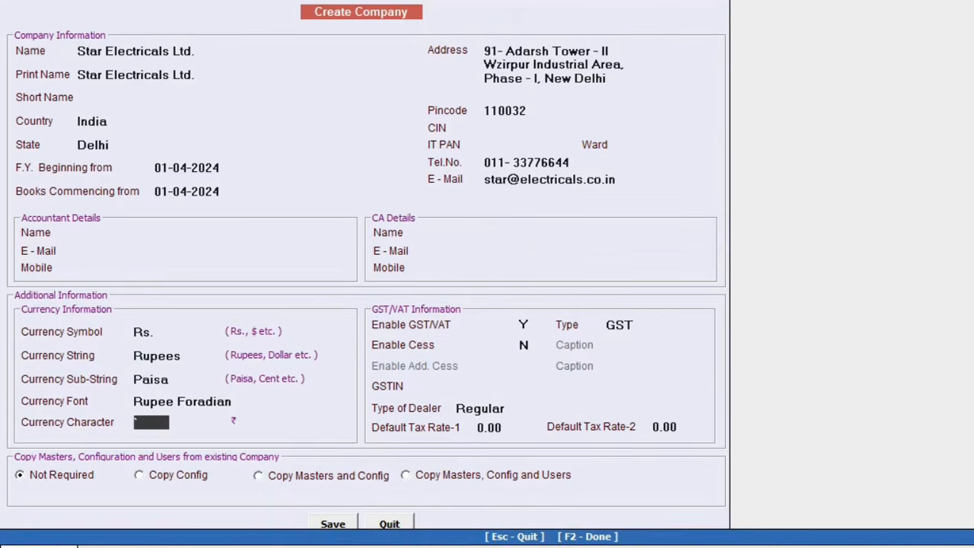
key(Return)
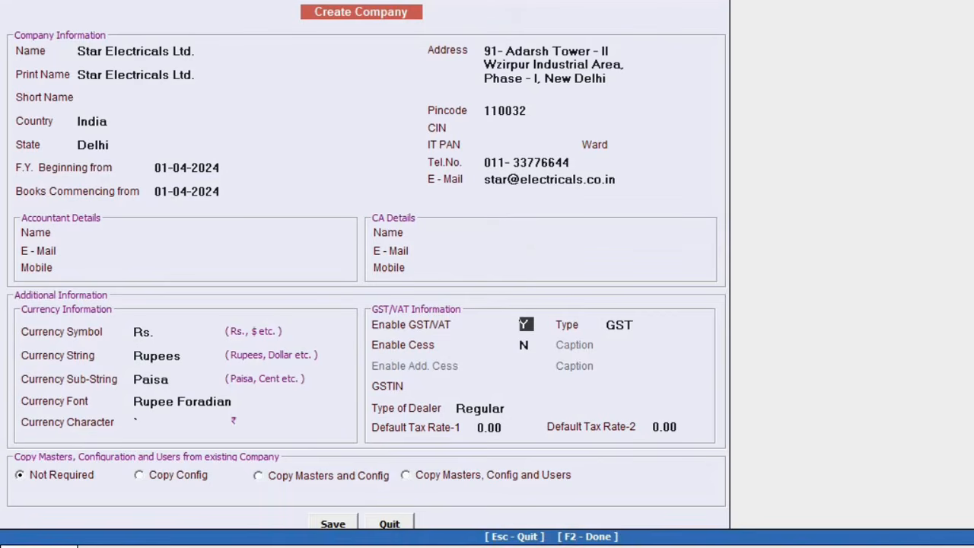
key(Return)
key(Return)
key(Return)
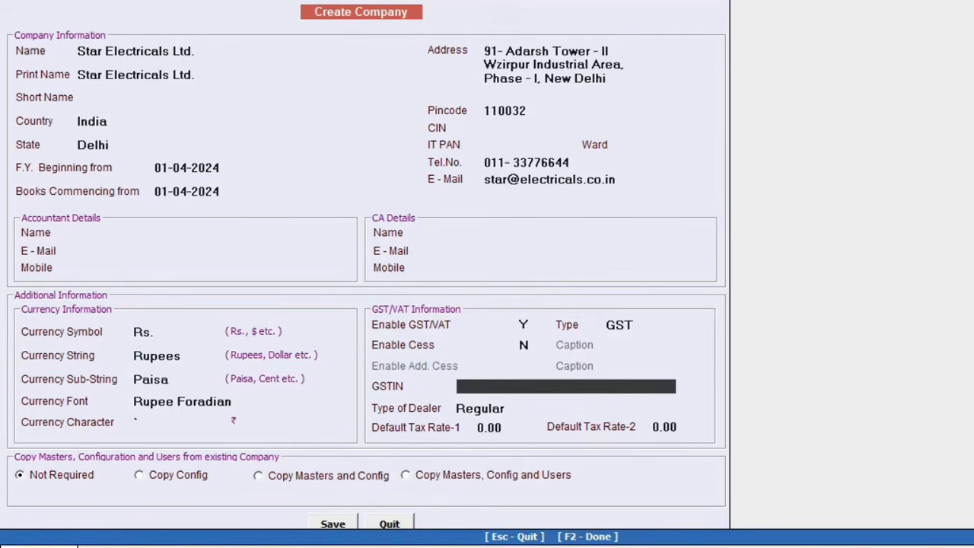
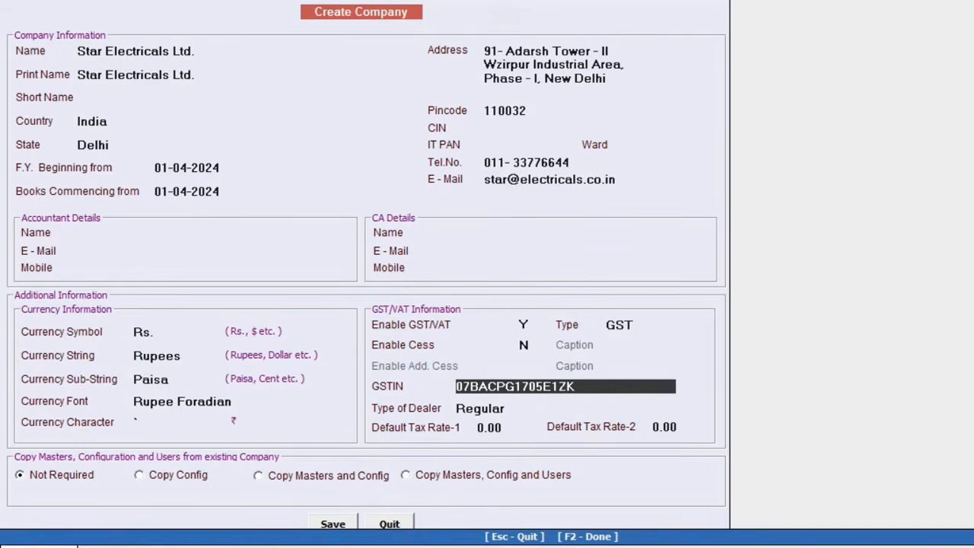
key(Return)
key(Return)
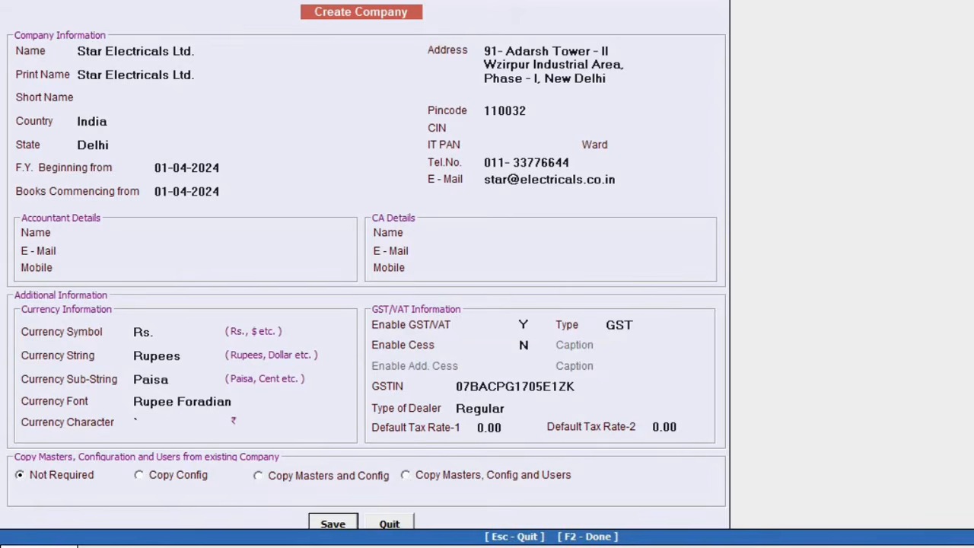
key(Return)
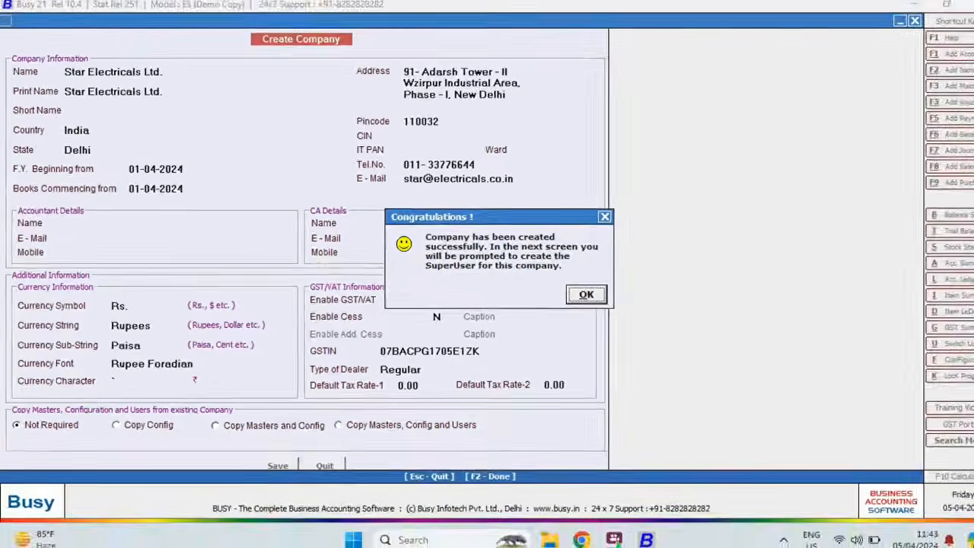
Step: Close the congratulations notice and enable user login with a superuser name and password entered twice
key(Return)
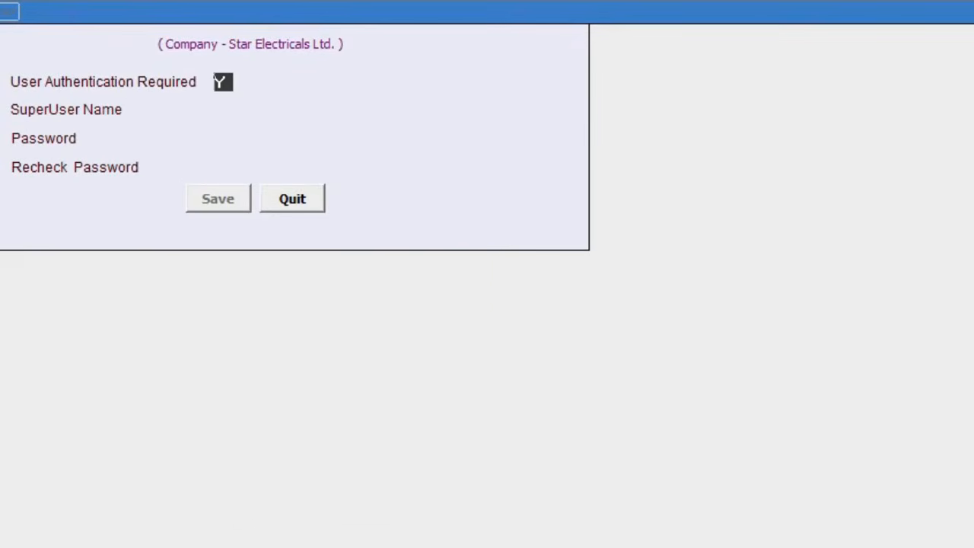
key(Return)
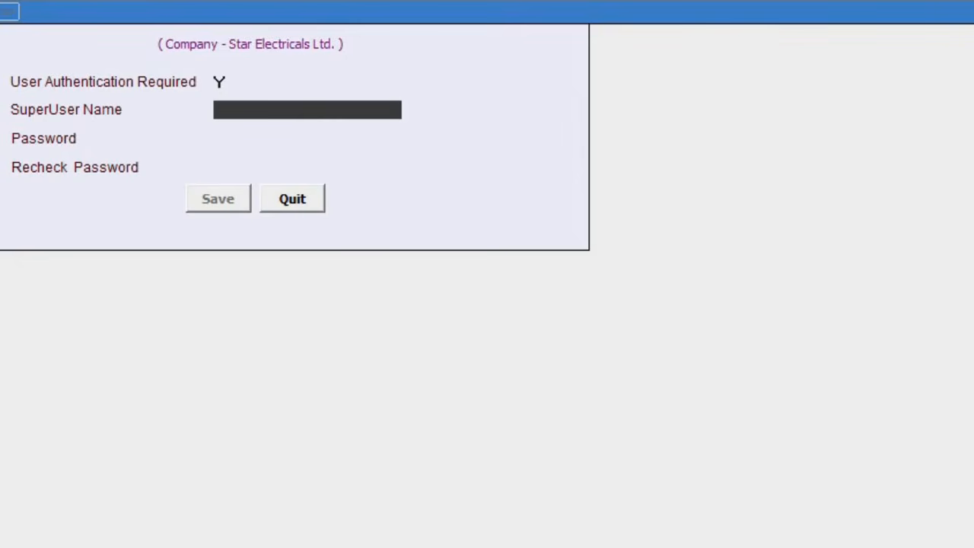
text(a)
key(Return)
text(a)
key(Return)
text(a)
key(Return)
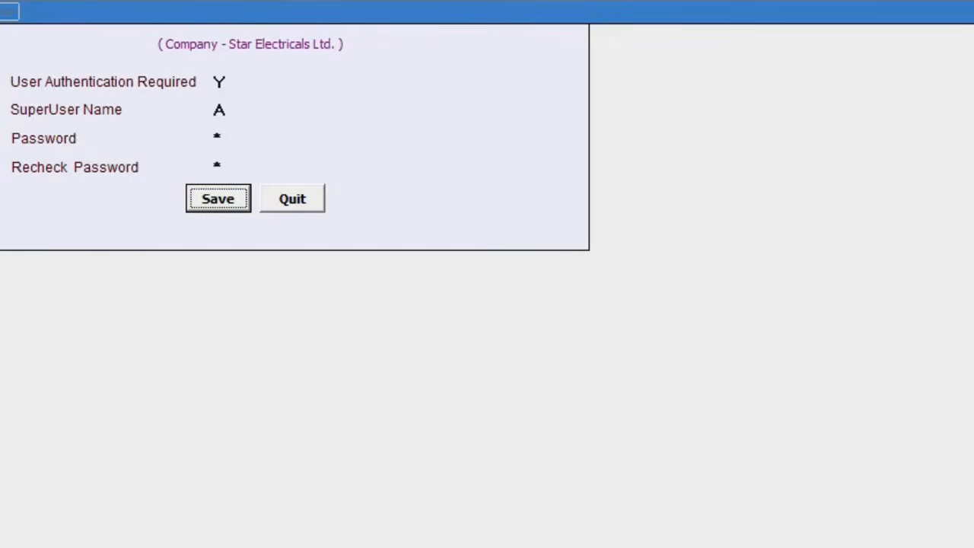
key(Return)
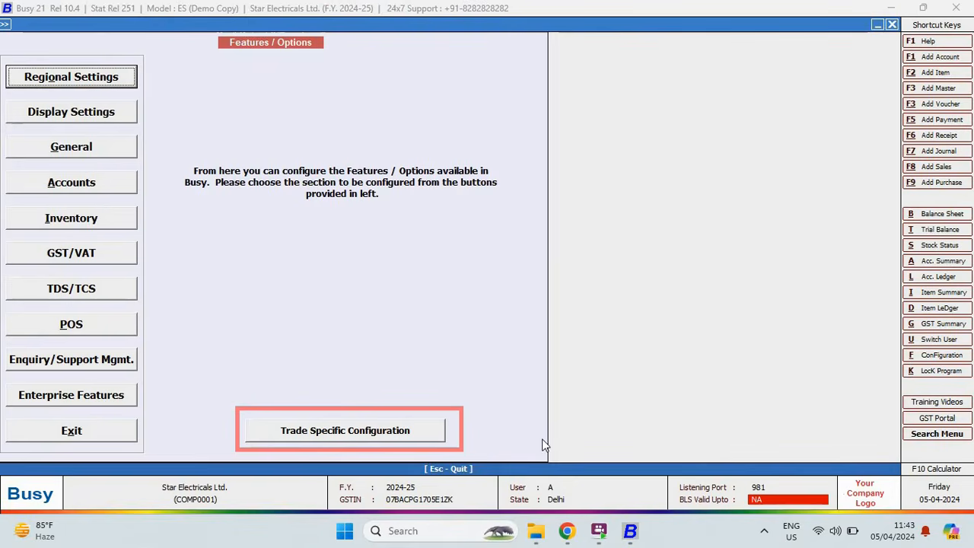
Step: Preview the Garment - Retail trade presets, quit without saving, and close Features / Options
click(407, 440)
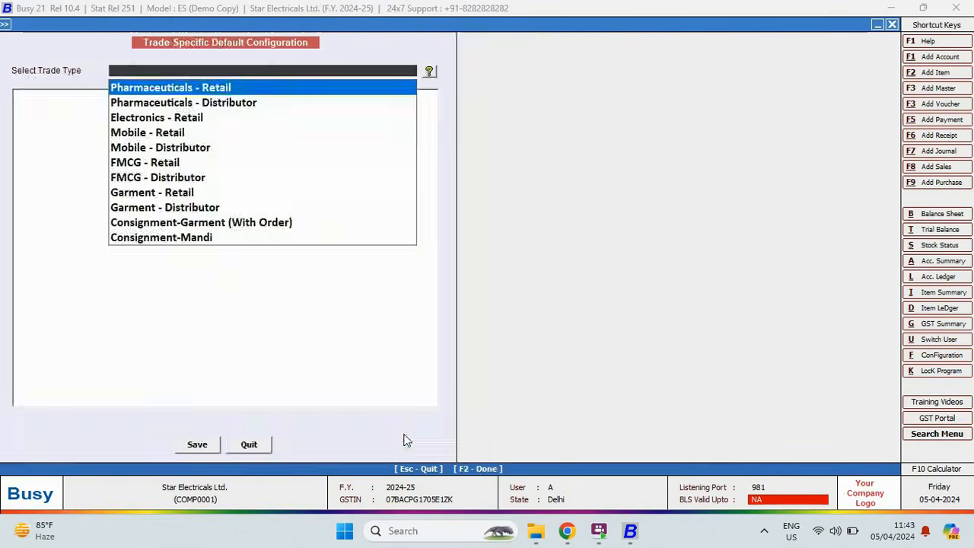
key(Down)
key(Down)
key(Down)
key(Down)
key(Down)
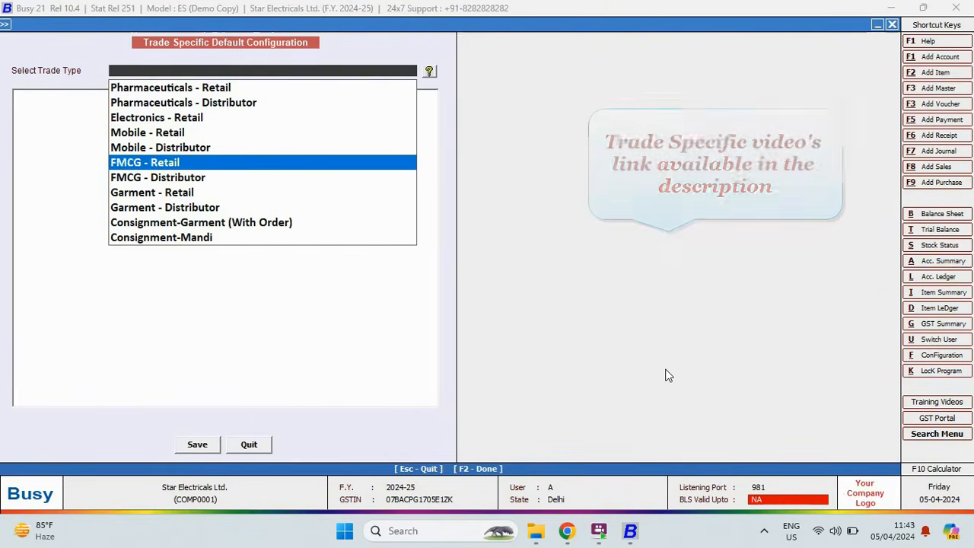
key(Down)
key(Down)
key(Return)
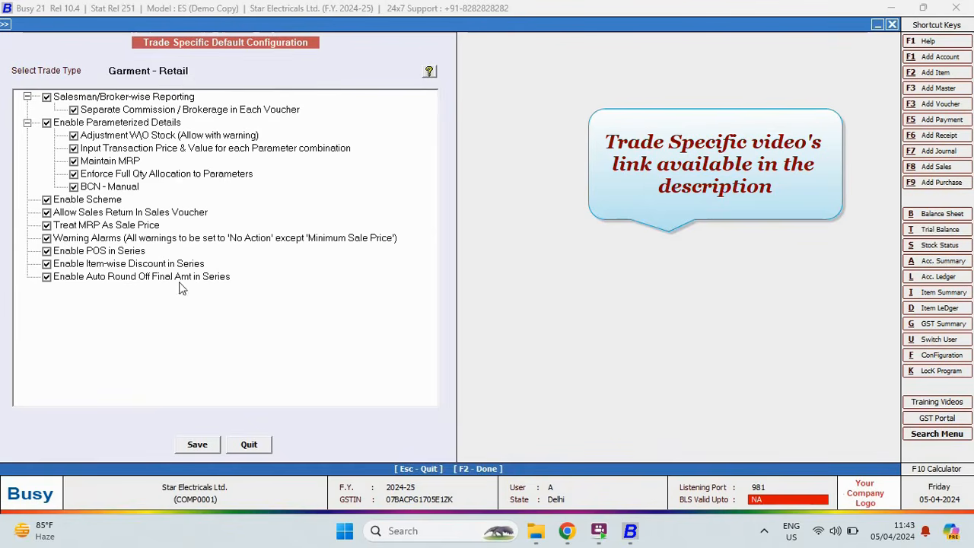
click(248, 443)
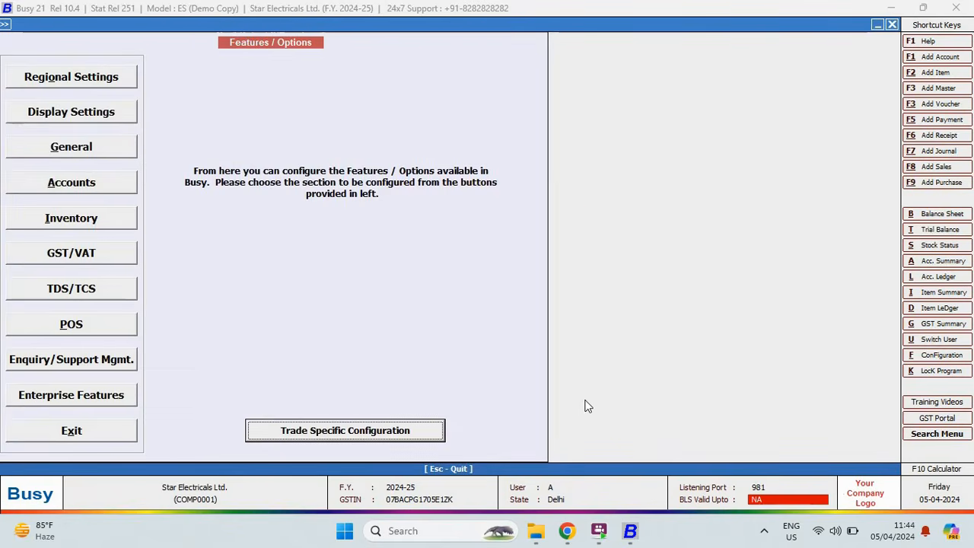
key(Escape)
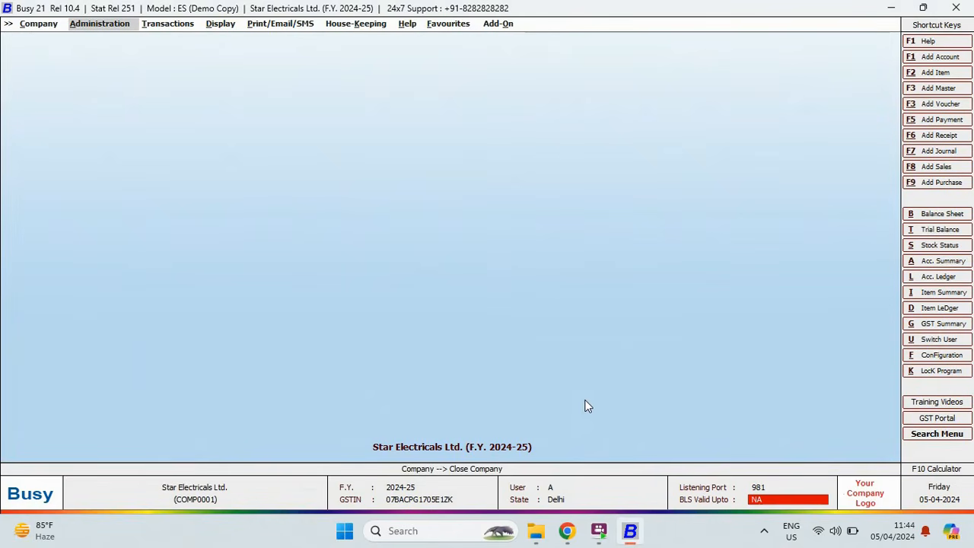
Step: Open the Add Account form from Administration > Masters > Account
key(Return)
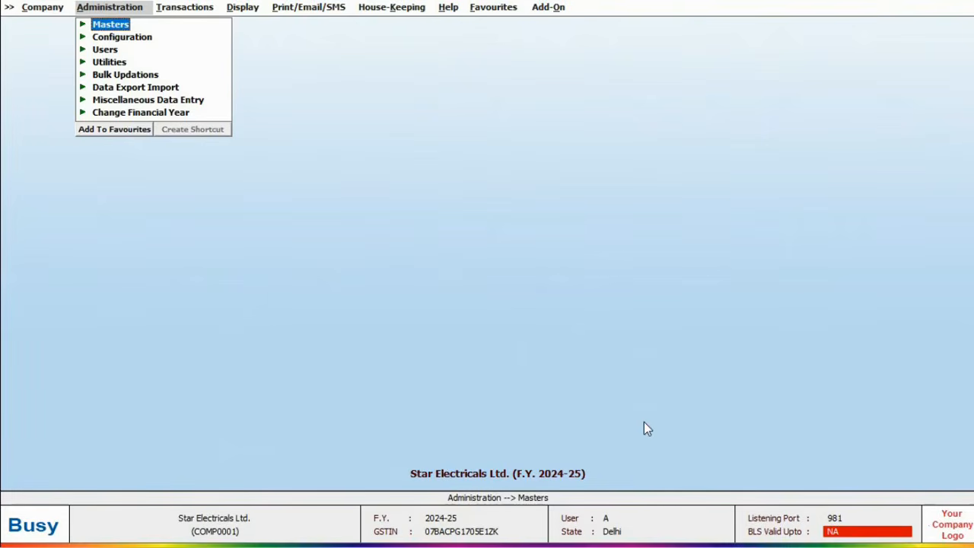
key(Return)
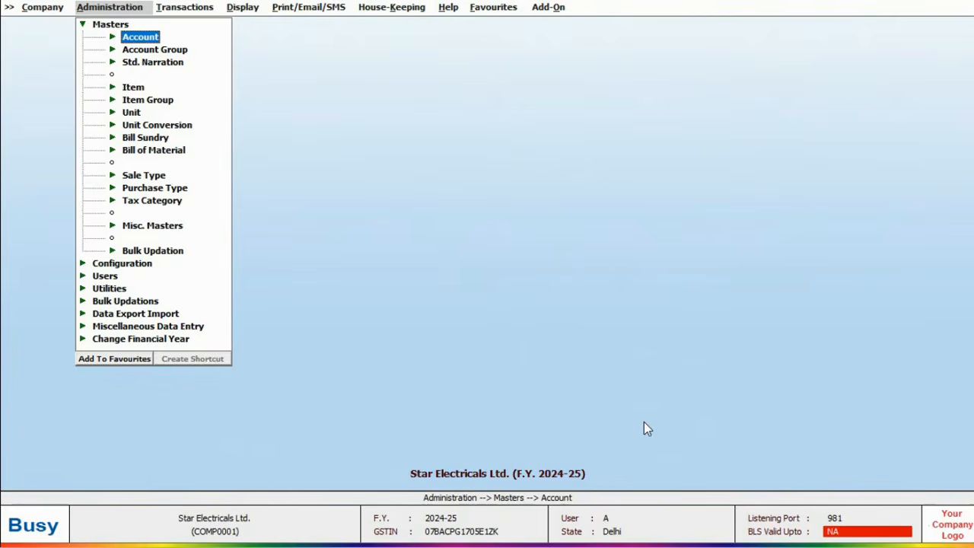
key(Return)
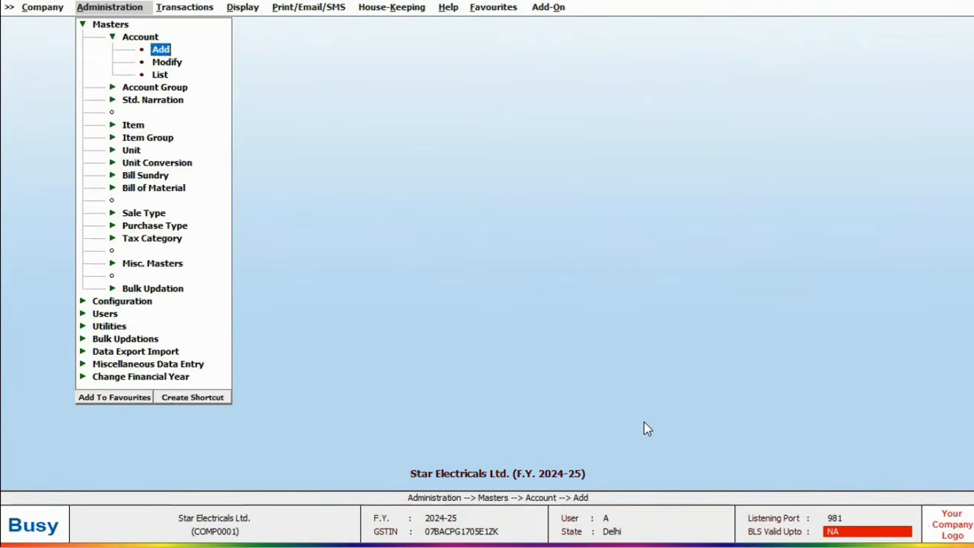
key(Return)
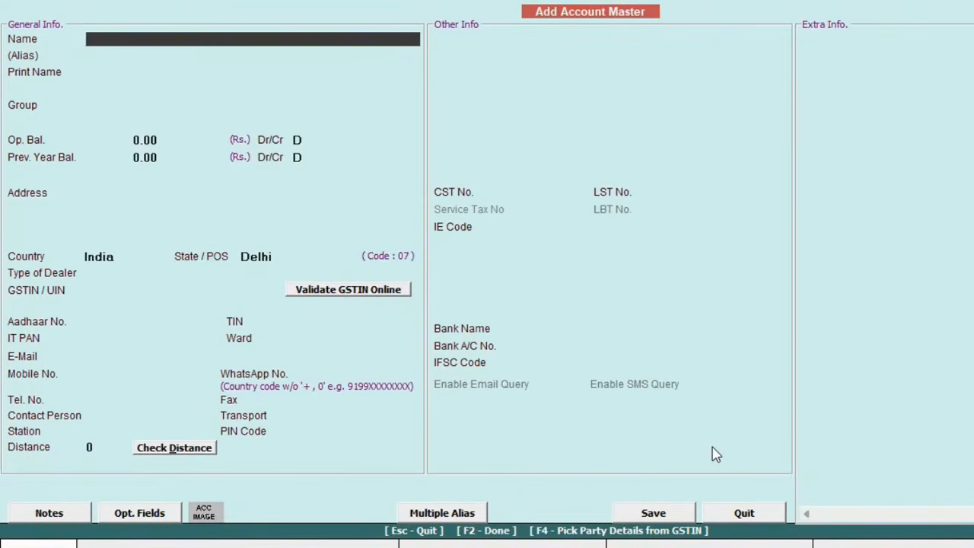
Step: Enter Sony India Pvt. Ltd. under Sundry Creditors as a registered dealer with its GSTIN
text(Sony India Pvt. Ltd.)
key(Return)
key(Return)
text(sundry)
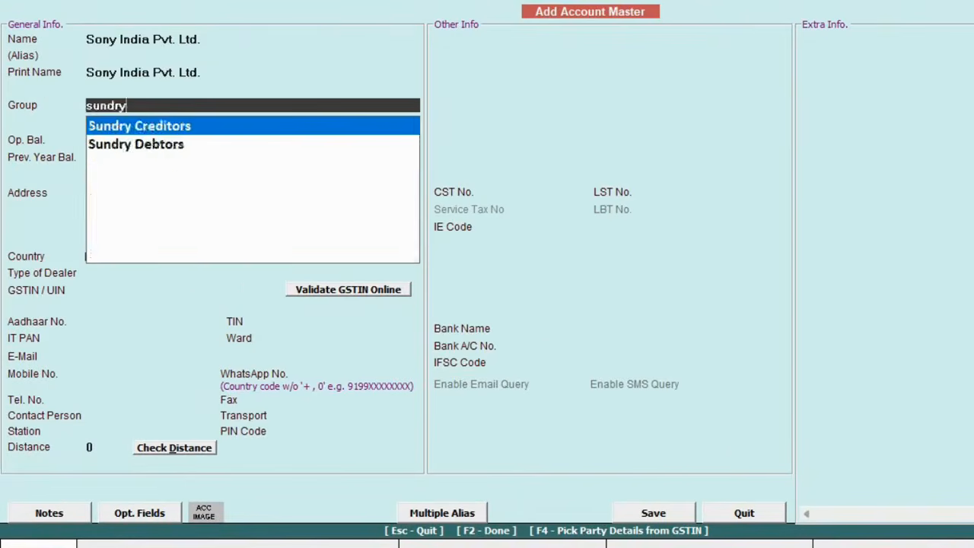
key(Return)
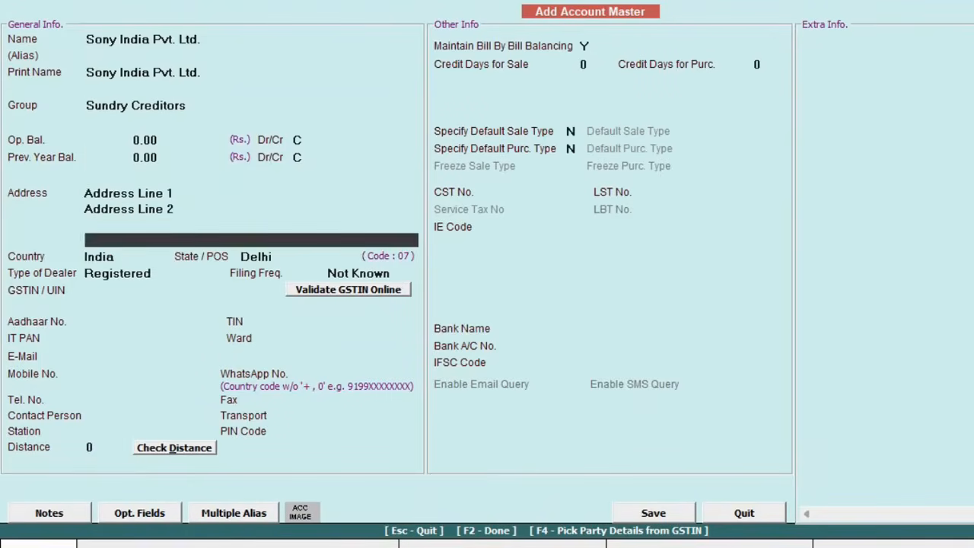
key(Return)
key(Return)
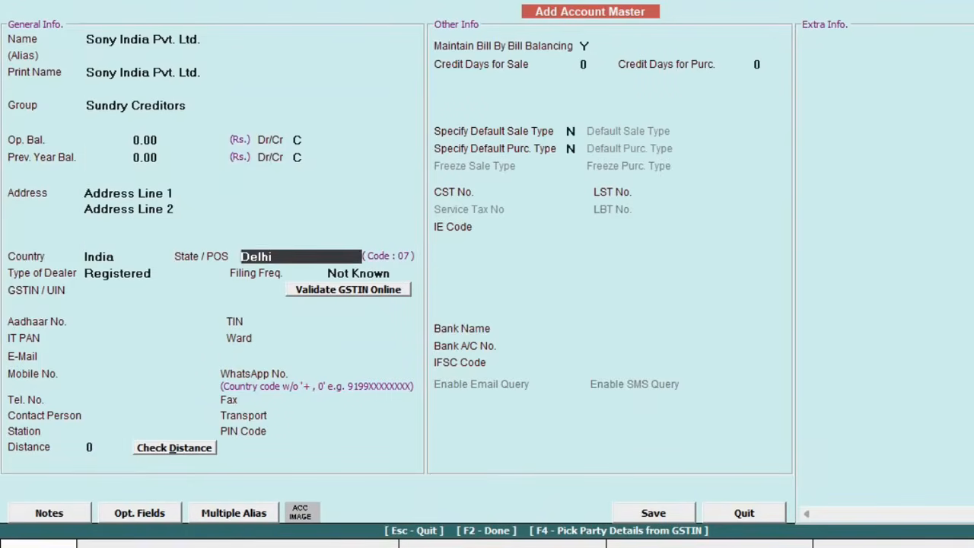
key(Return)
key(Return)
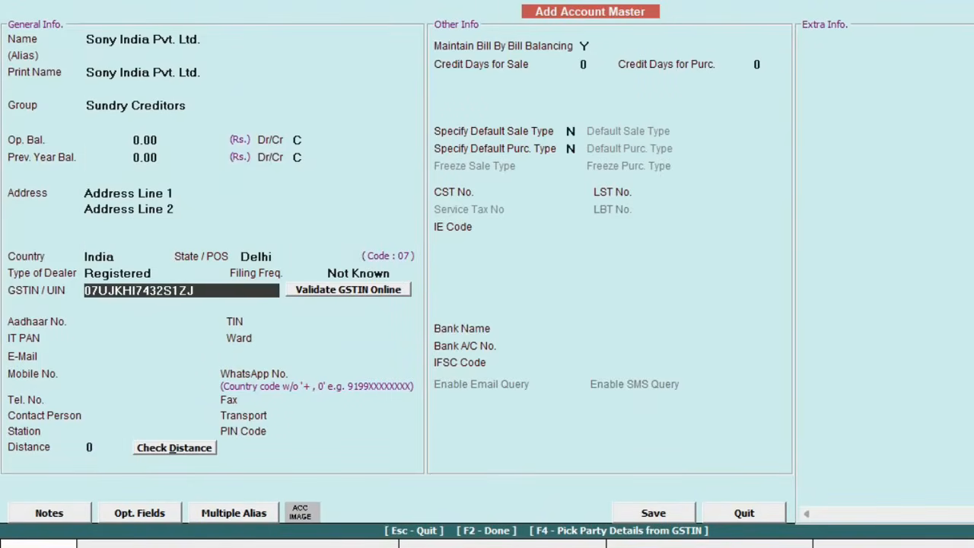
key(Return)
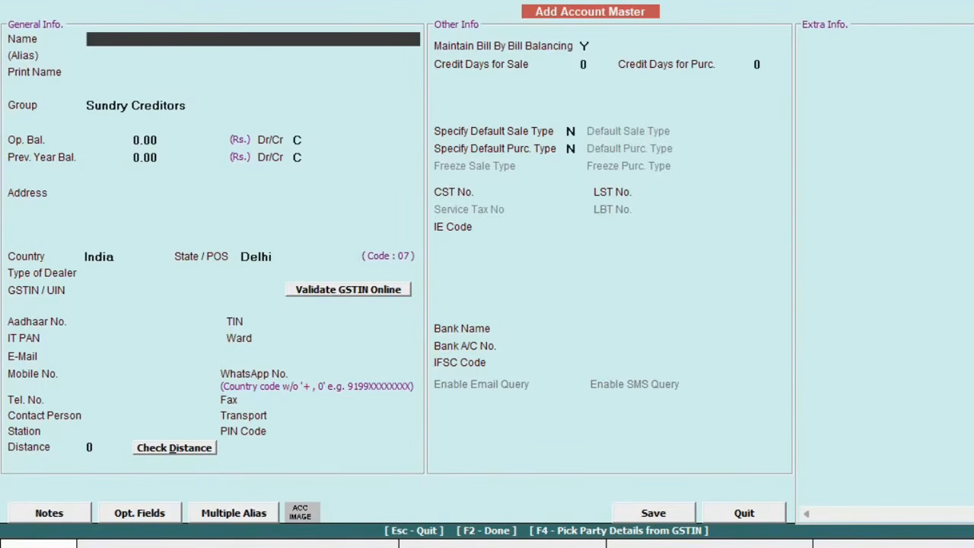
Step: Fill a Sundry Creditors account from an online-validated GSTIN (Uttar Pradesh, Noida, PIN 201305) and save
key(F4)
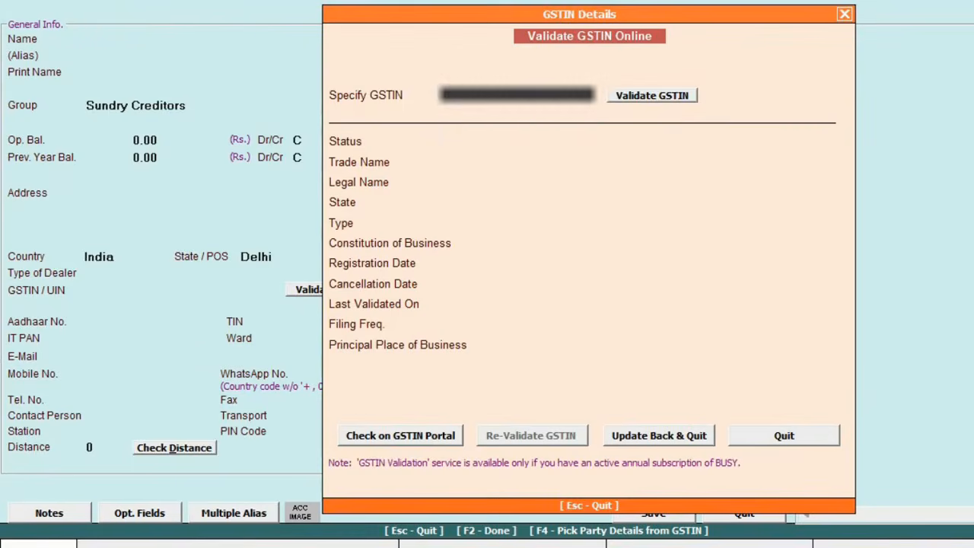
key(Return)
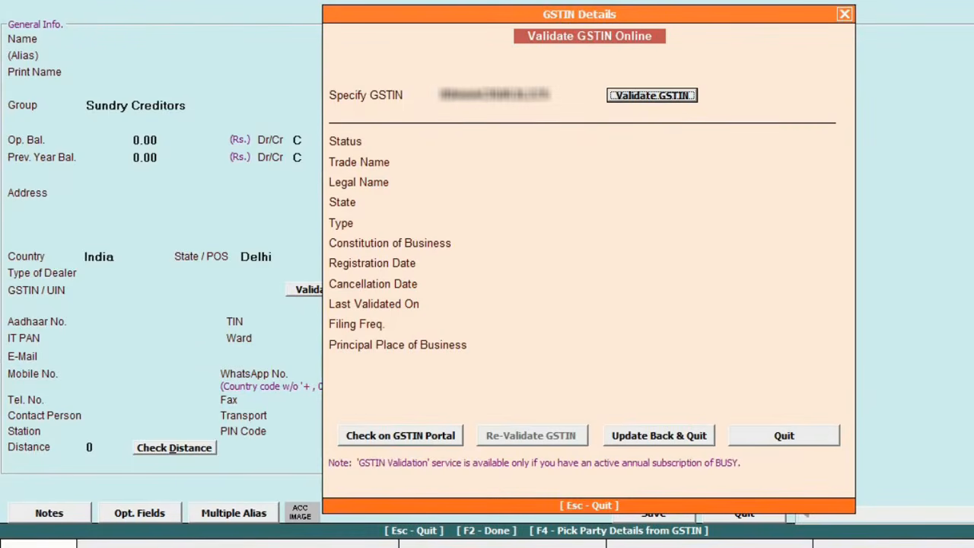
key(Return)
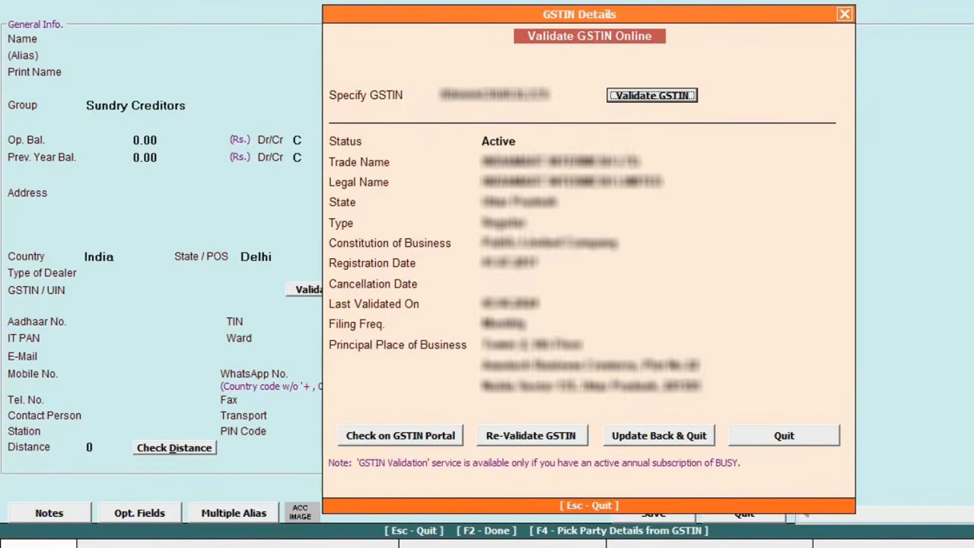
click(683, 436)
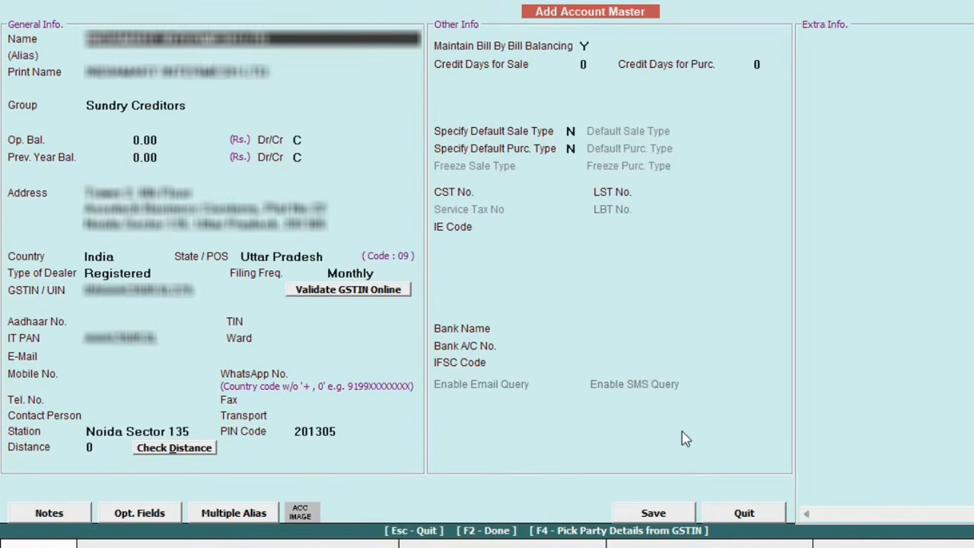
click(664, 517)
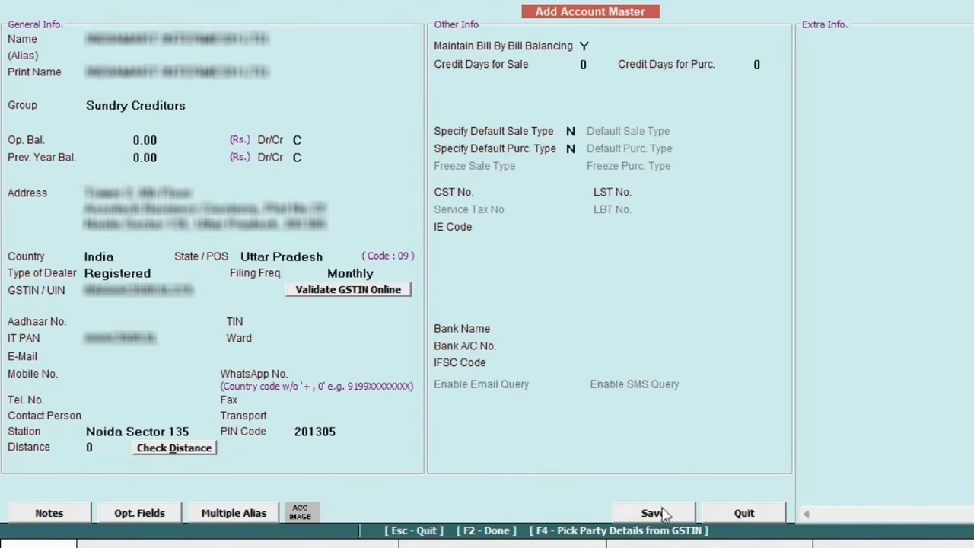
Step: Name the account 'Office Maintaince exp.' in the Expenses (Indirect/Admn.) group
text(Office Maint)
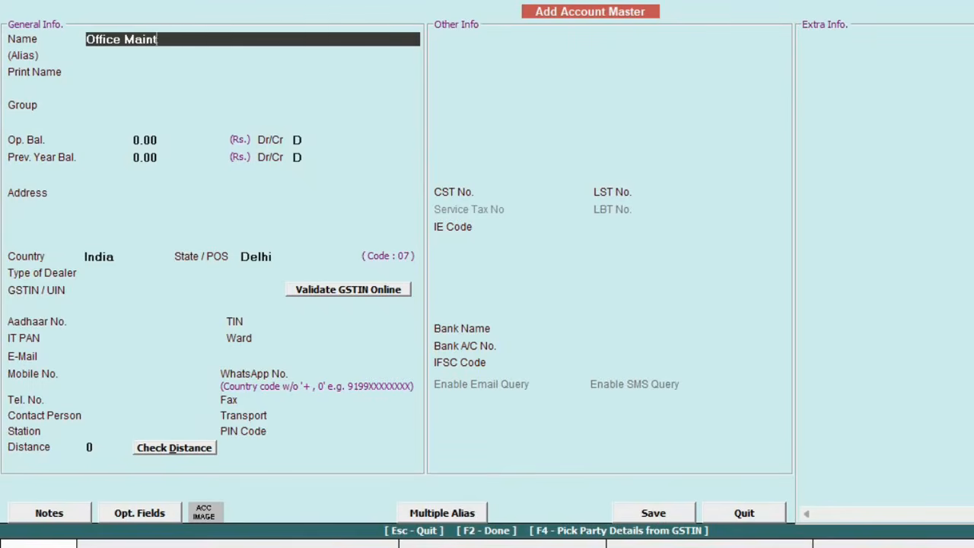
text(aince exp.)
key(Return)
key(Return)
key(Return)
text(expe)
key(Down)
key(Return)
key(Return)
key(Return)
key(Return)
key(Return)
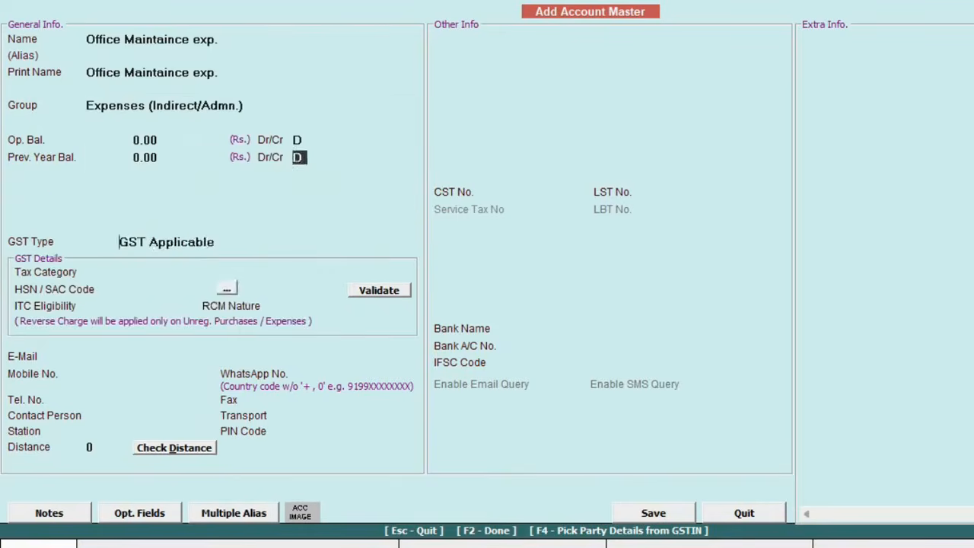
Step: Set GST Applicable at 18%, SAC 9956, Input Services ITC, RCM Not Applicable, and save
key(Return)
key(Down)
key(Return)
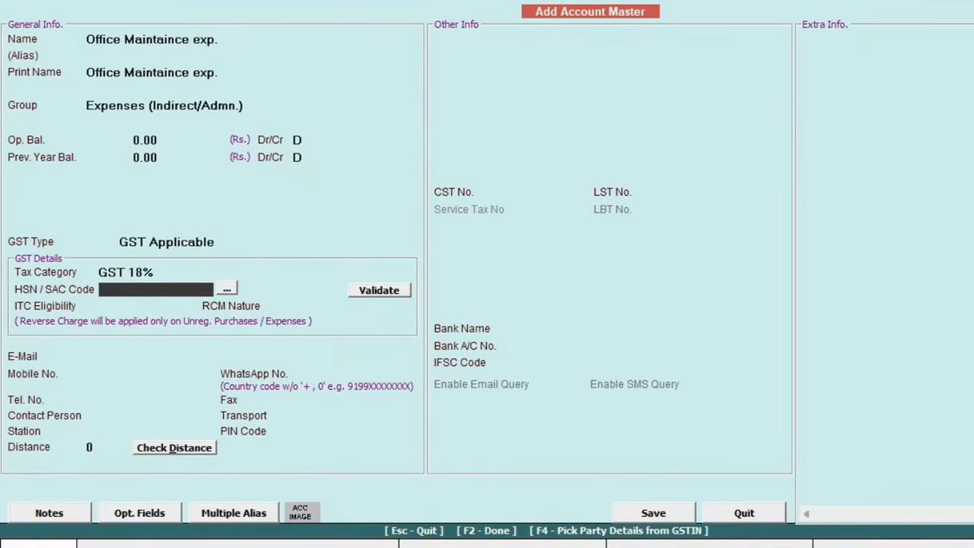
text(9956)
key(Return)
key(Down)
key(Return)
key(Down)
key(Down)
key(Down)
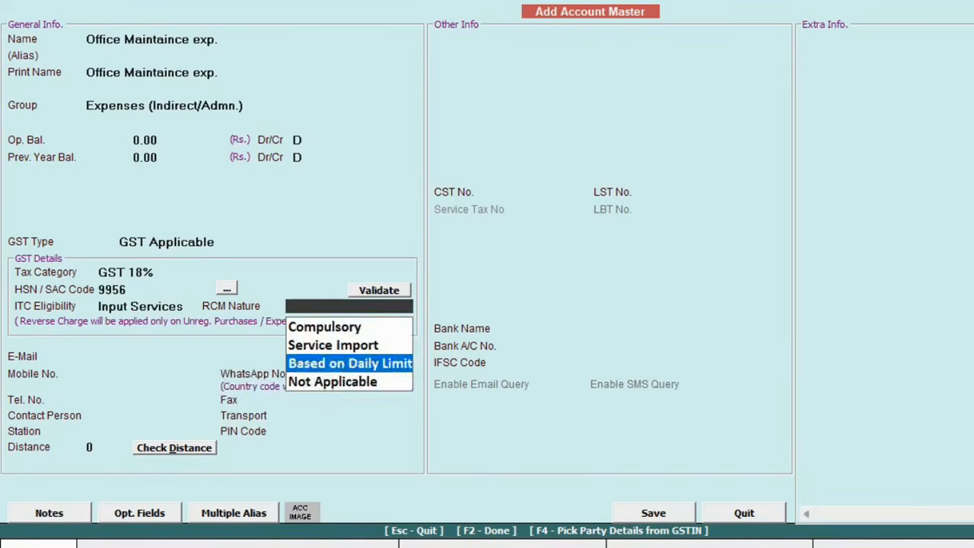
key(Return)
key(F2)
key(Return)
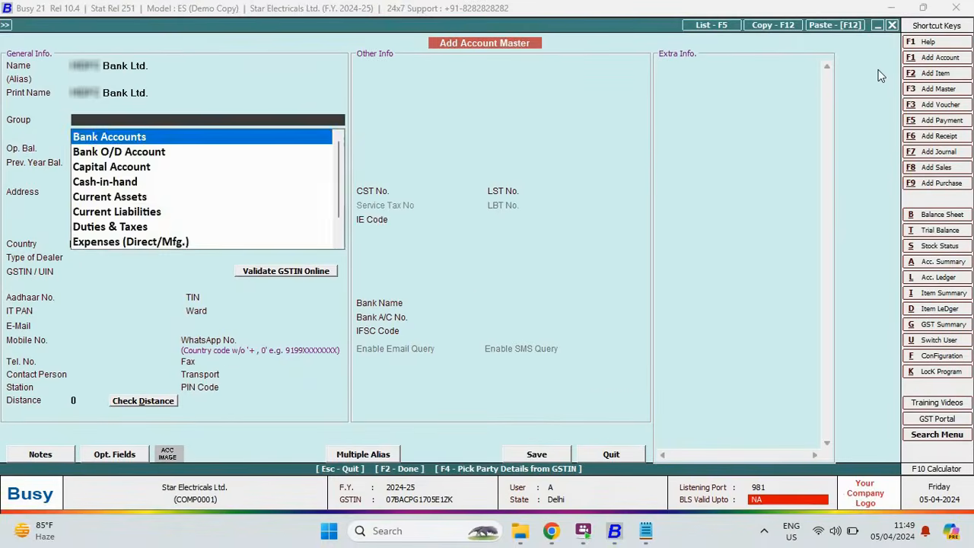
Step: Save a Bank Accounts ledger with bank name, account number and IFSC, returning to the masters menu
key(Return)
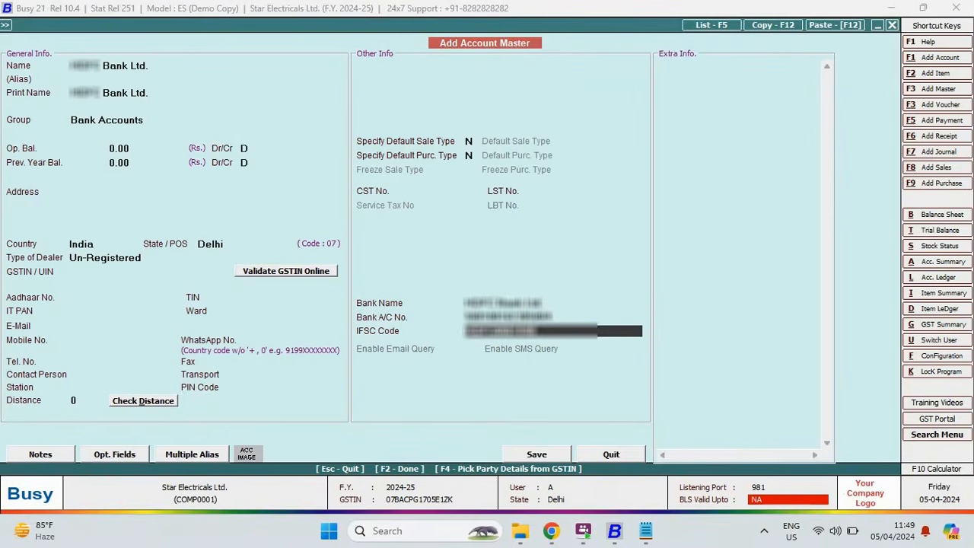
key(Return)
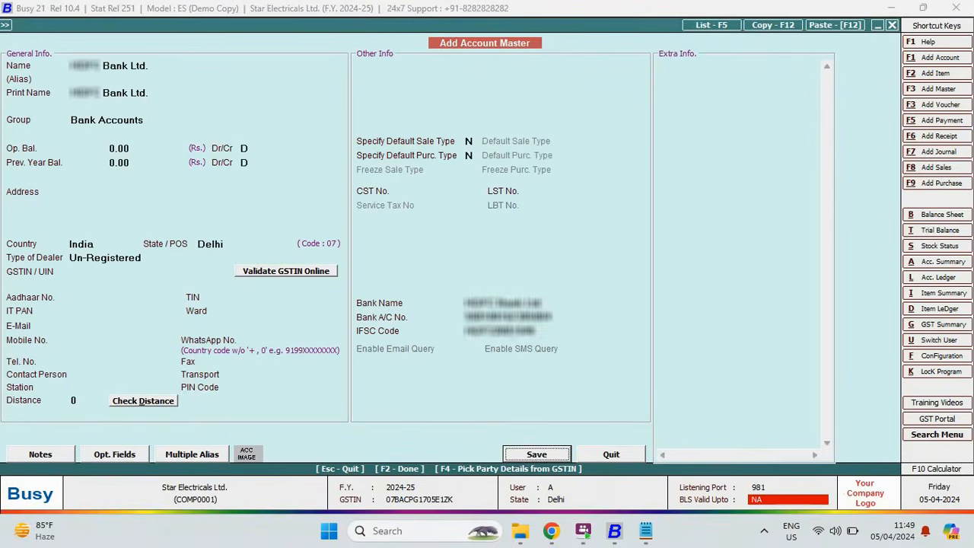
key(Escape)
key(Down)
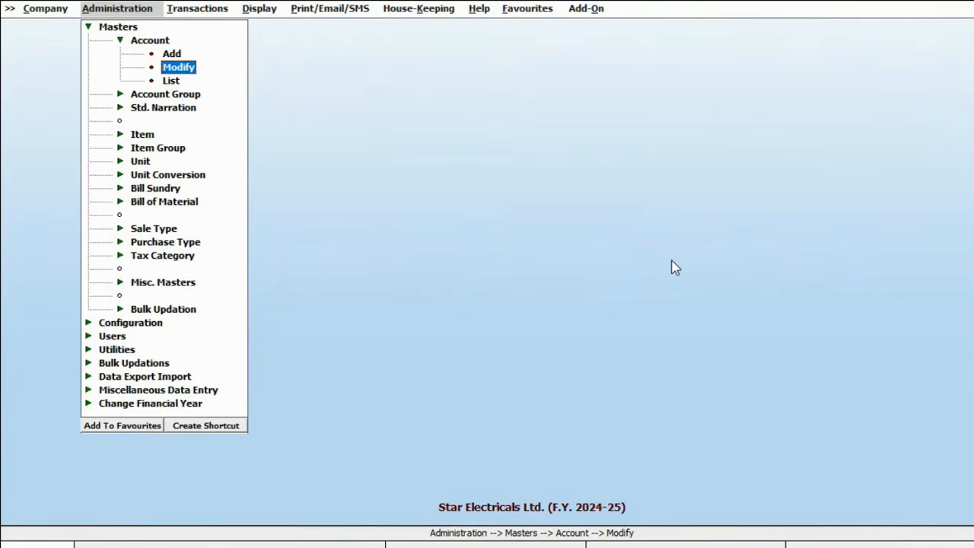
Step: Start a new item 'Sony Bravia 32" LED' and assign it to a newly created TV group
key(Left)
key(Left)
key(Down)
key(Down)
key(Down)
key(Down)
key(Right)
key(Down)
key(Return)
text(Sony )
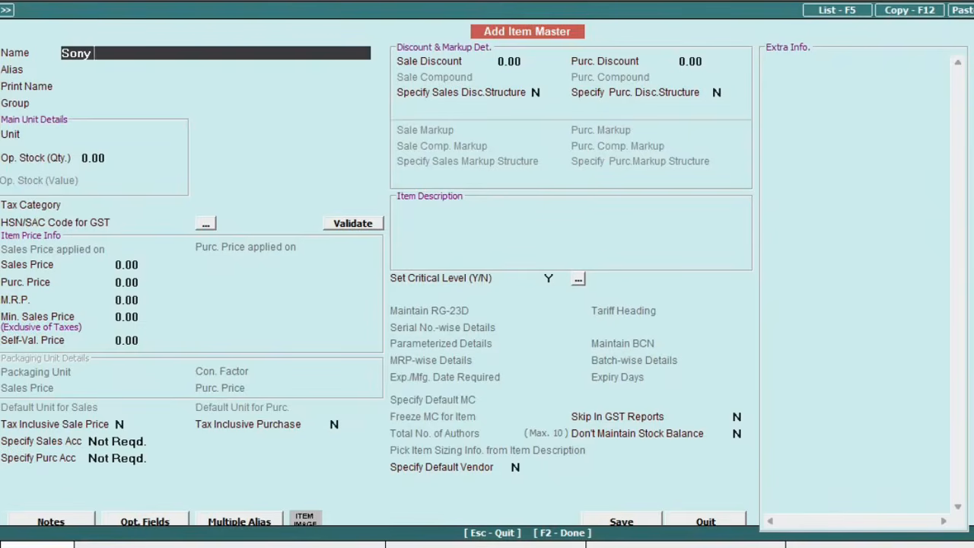
text(Bravia 32" LED)
key(Return)
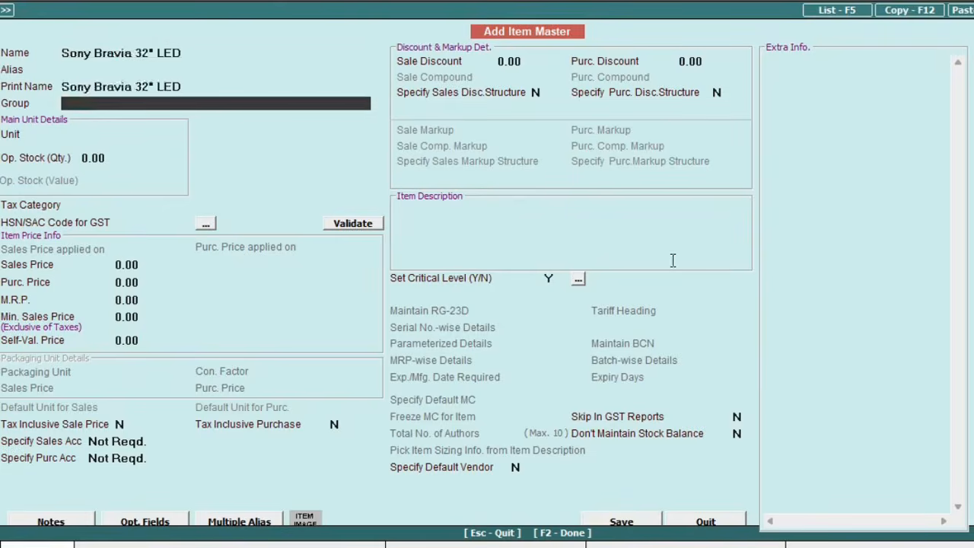
key(alt+c)
text(TV)
key(Return)
key(F2)
Step: Give it unit Pcs., GST 18%, HSN 3861240, and a tax-inclusive sales price of 12,500
text(pcs)
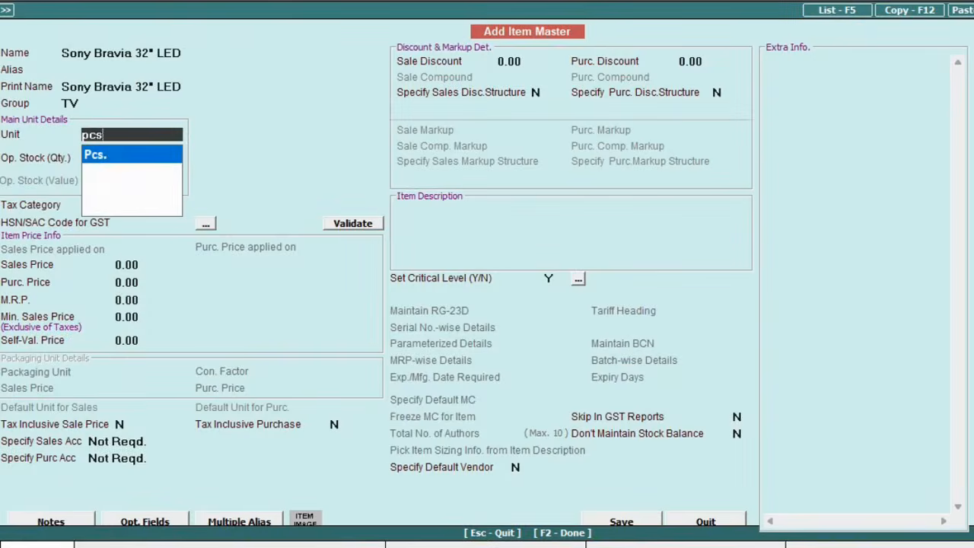
key(Return)
key(Return)
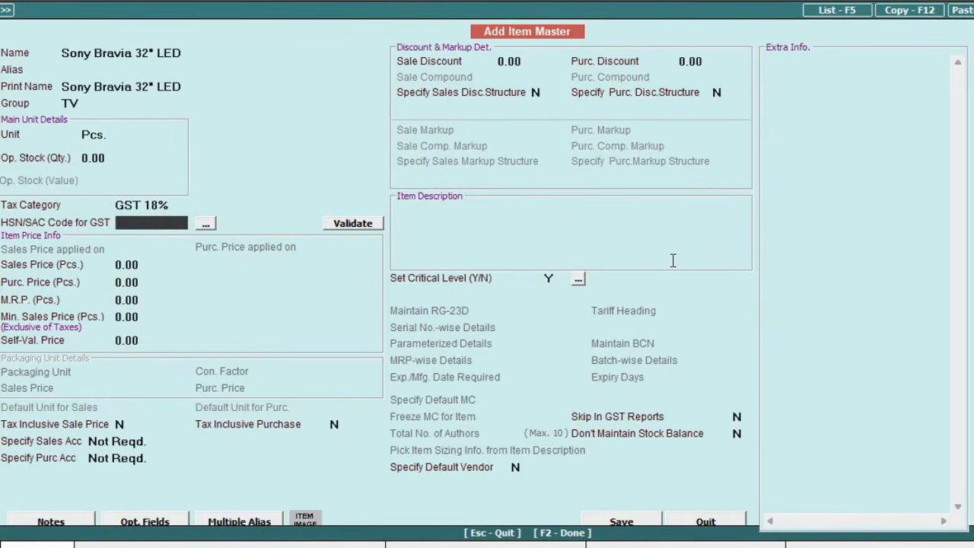
text(3861240)
key(Return)
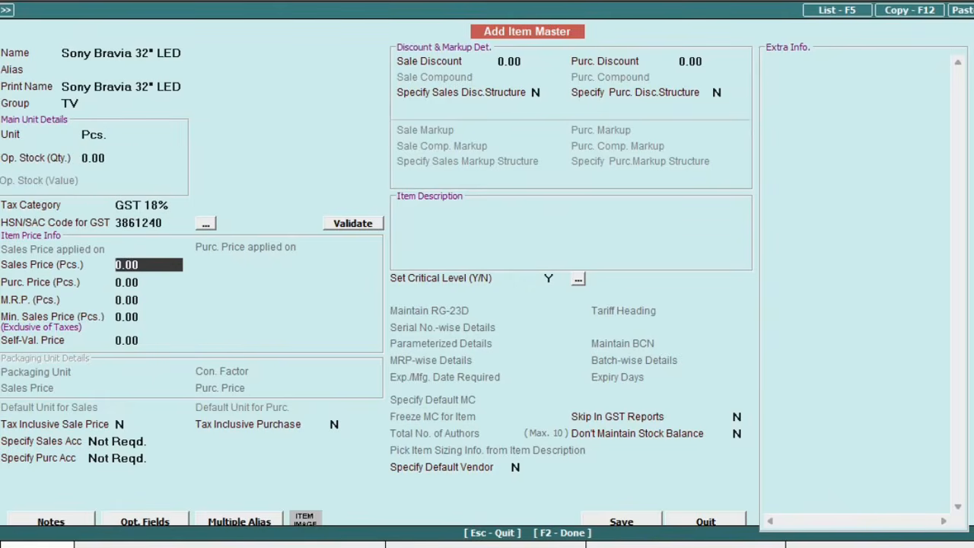
click(169, 226)
key(Return)
text(12,500)
key(Return)
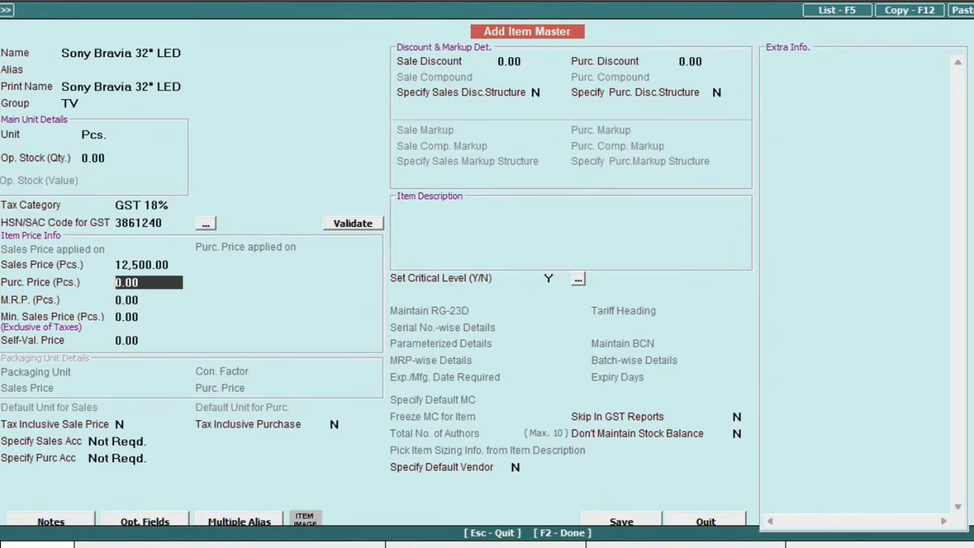
key(Return)
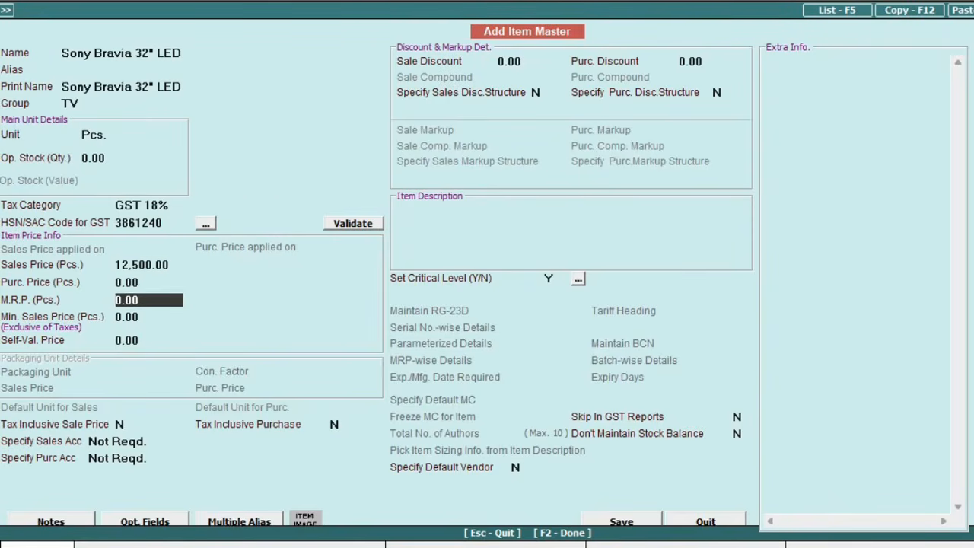
key(Return)
key(Return)
key(Return)
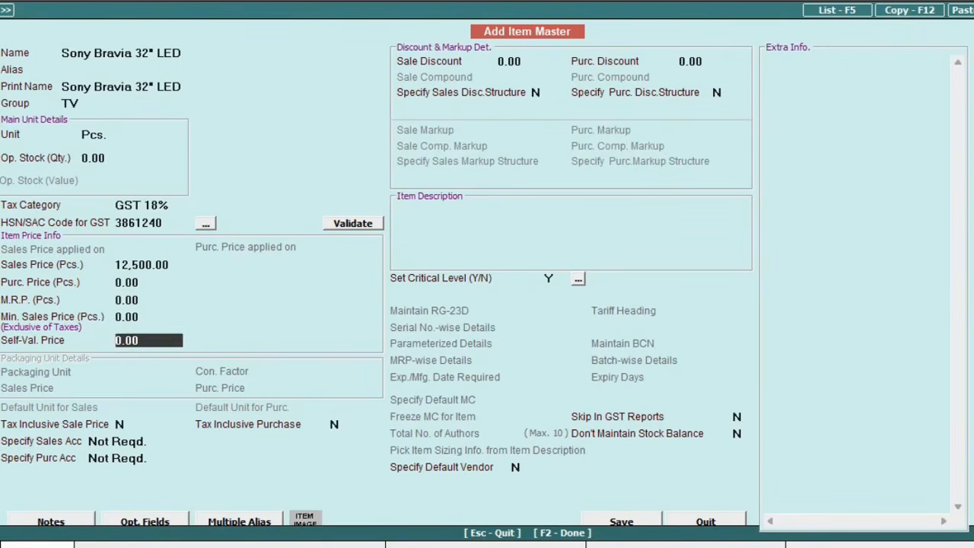
text(Y)
key(Return)
key(Return)
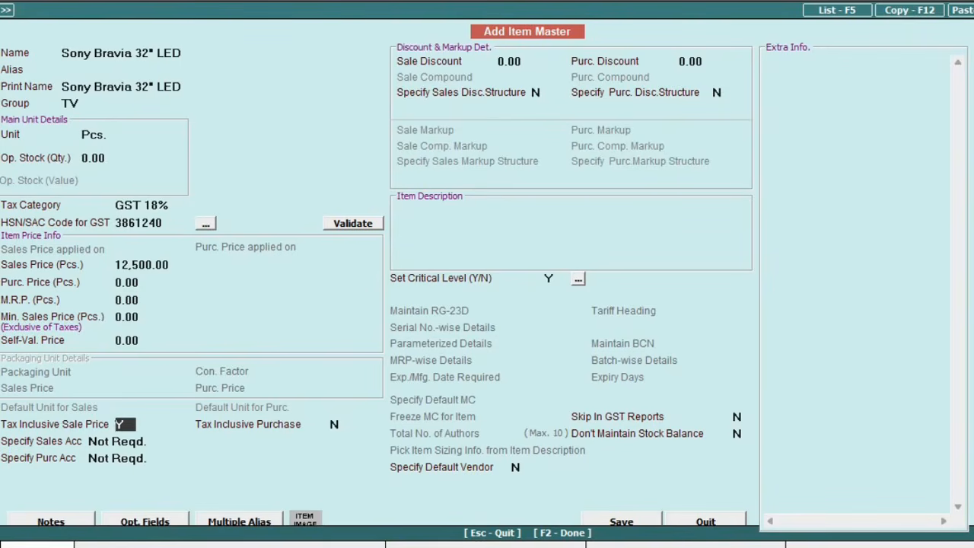
Step: Save the TV item and begin 'TATA Voltas AC - 1.5 ton' in the AC group at GST 18%
key(Return)
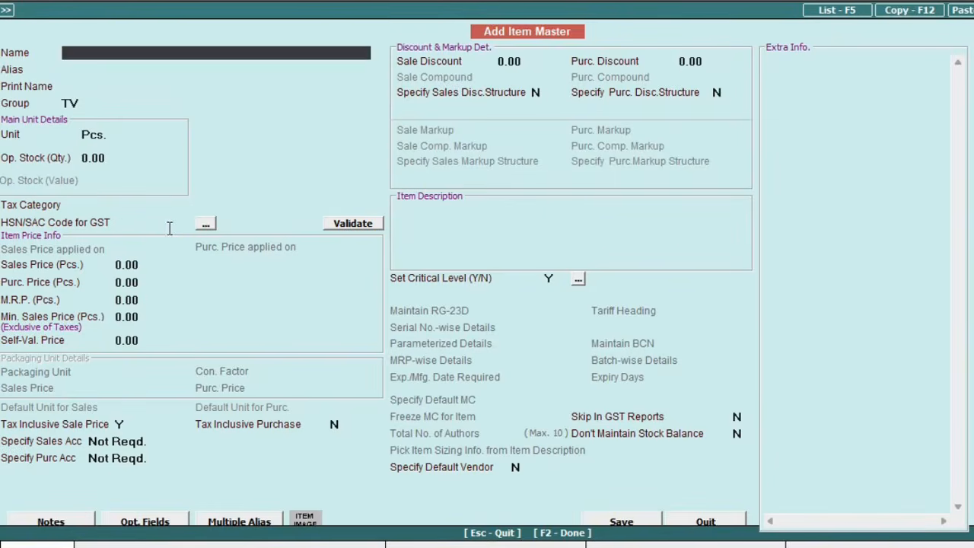
text(TATA Voltas AC - 1.5 ton)
key(Return)
key(Return)
text(AC)
key(Return)
key(Return)
key(Return)
key(Down)
key(Down)
key(Down)
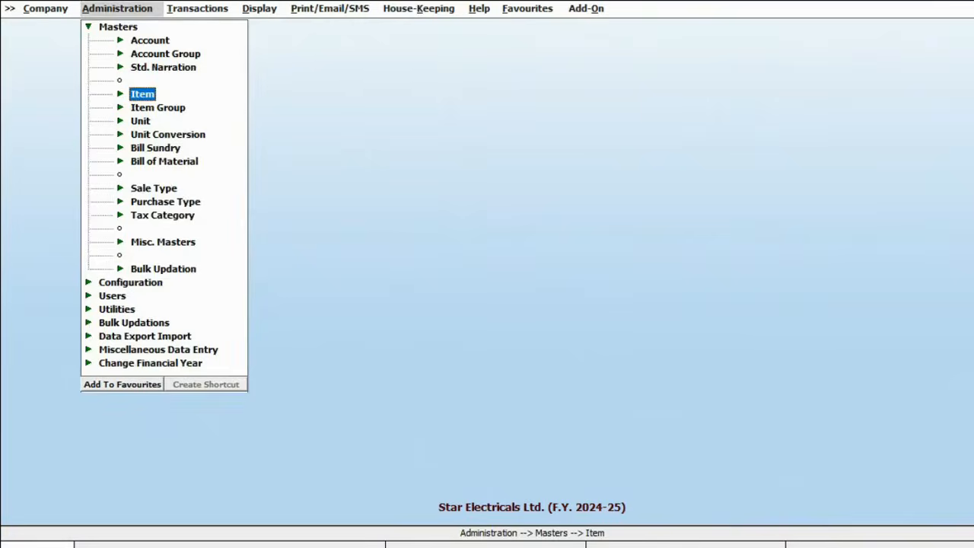
Step: Start a new purchase voucher dated 01-04-2024 with voucher number JK-09
key(Right)
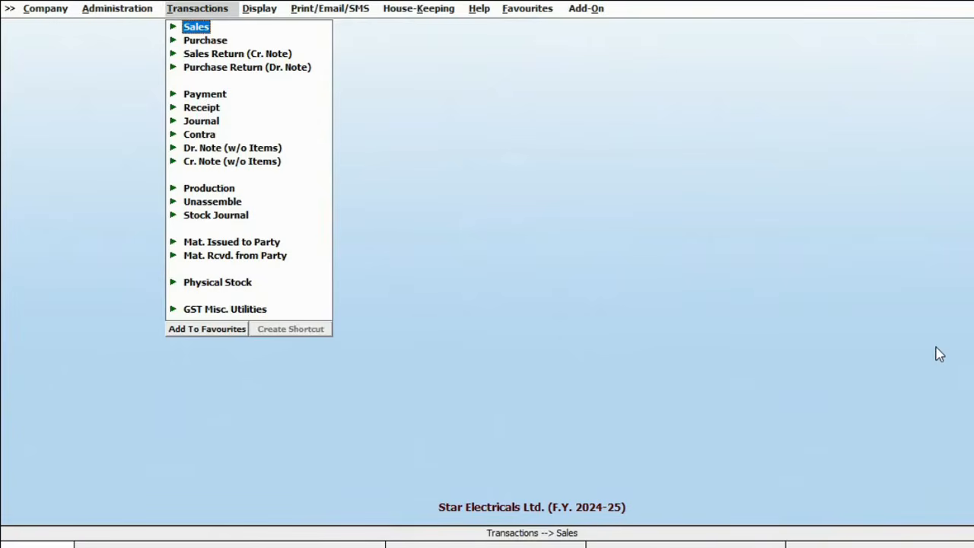
key(Down)
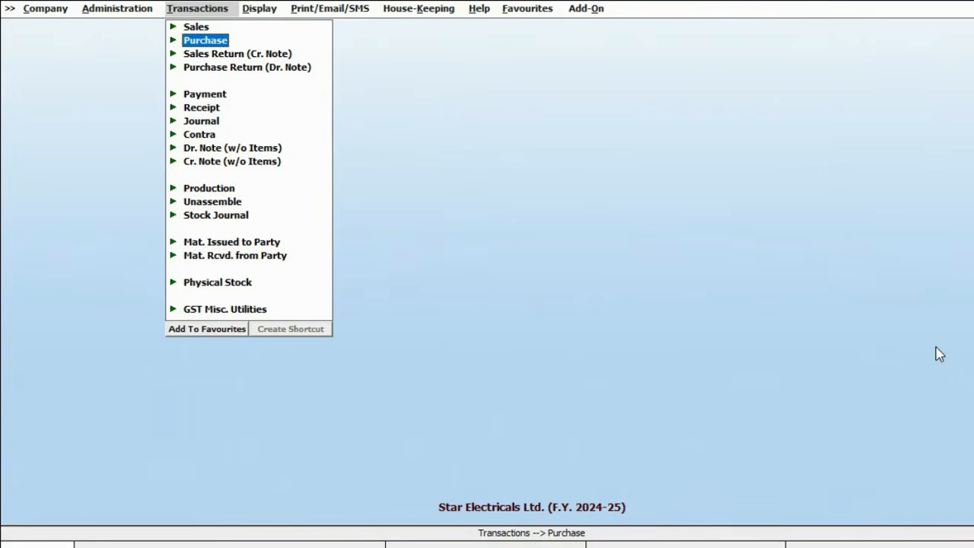
key(Return)
key(Return)
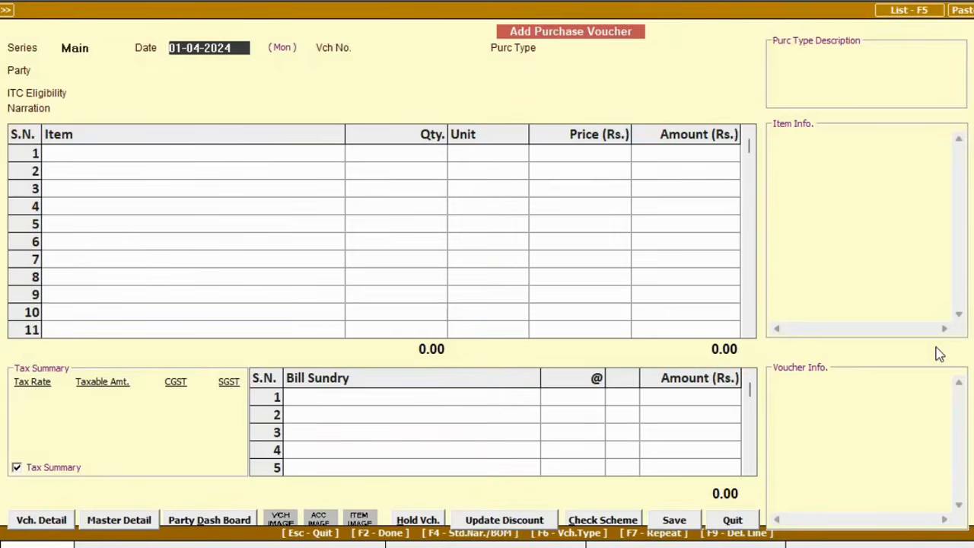
key(Return)
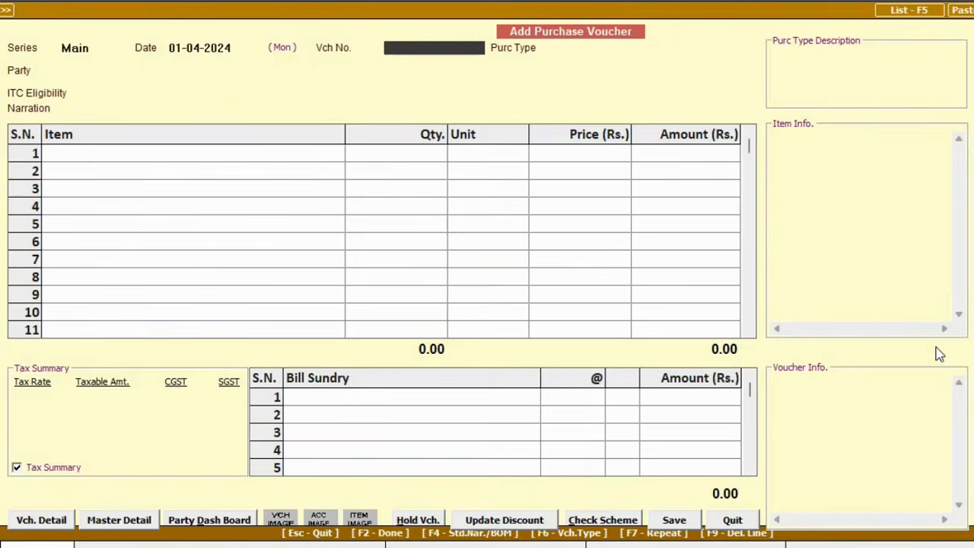
text(JK-09)
key(Return)
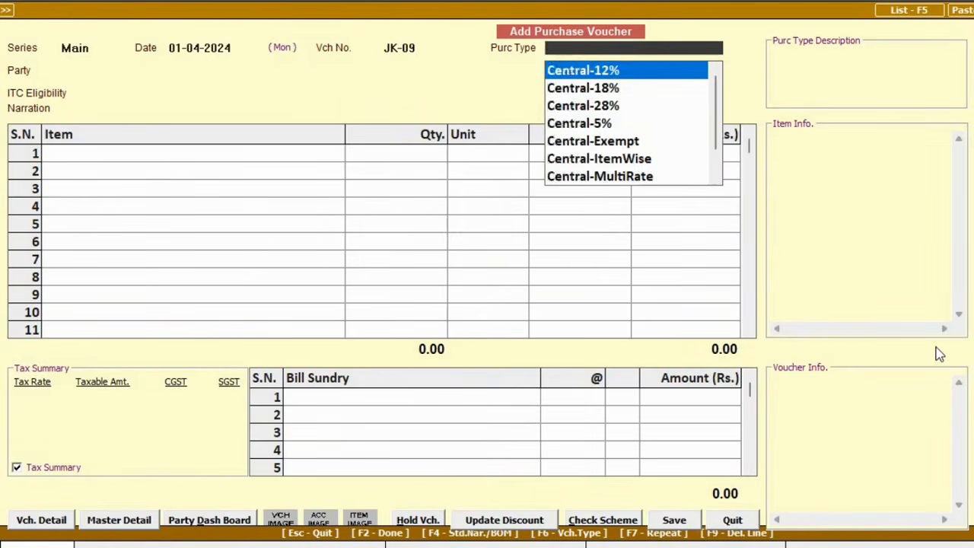
Step: Set the purchase type to Central-MultiRate and choose the supplier party
key(l)
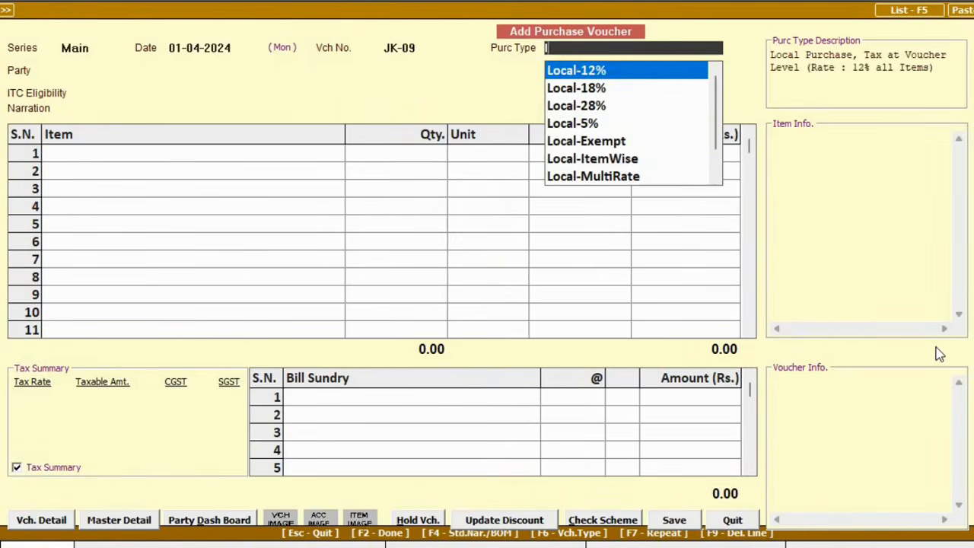
key(Down)
key(Down)
key(Down)
key(Down)
key(Down)
key(Down)
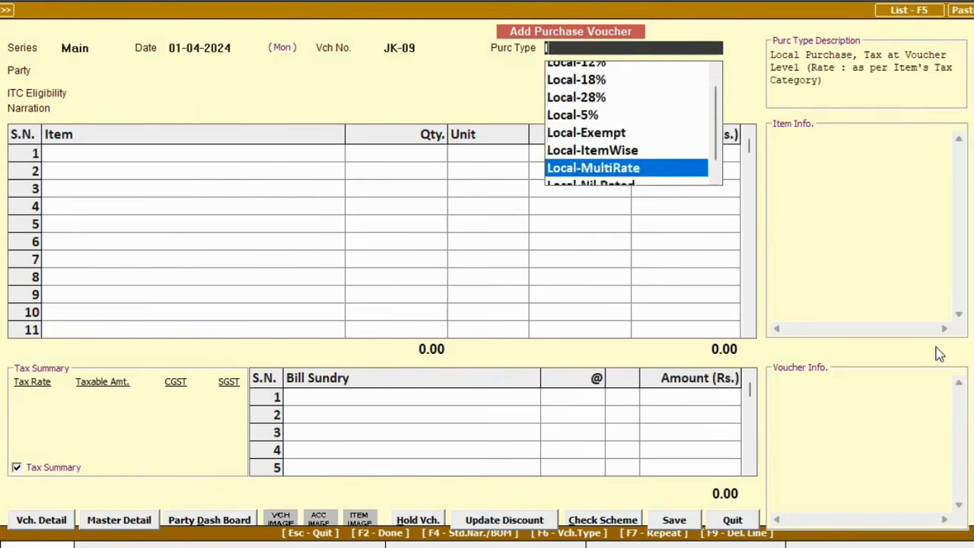
key(c)
key(Down)
key(Down)
key(Down)
key(Down)
key(Down)
key(Down)
key(Down)
key(Up)
key(Up)
key(Down)
key(Down)
key(Up)
key(Down)
key(Down)
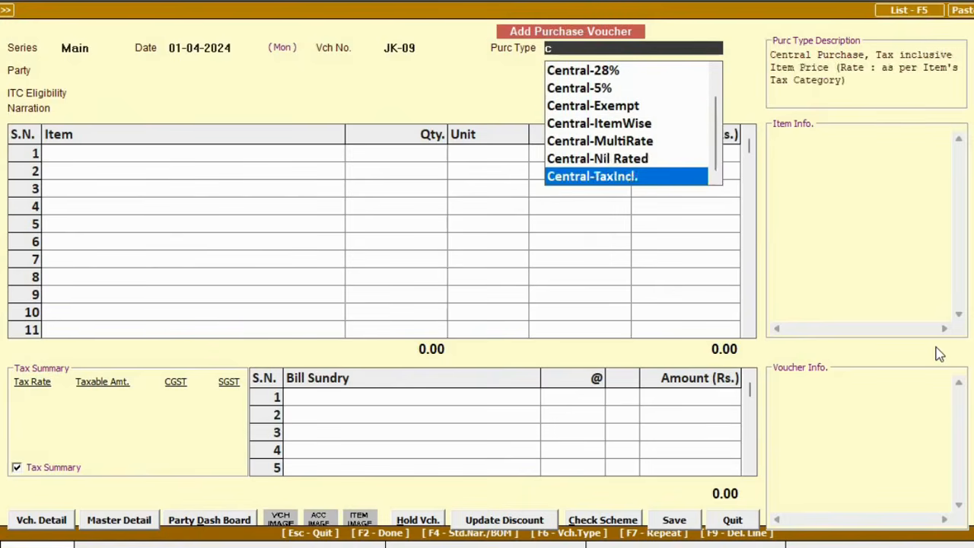
key(BackSpace)
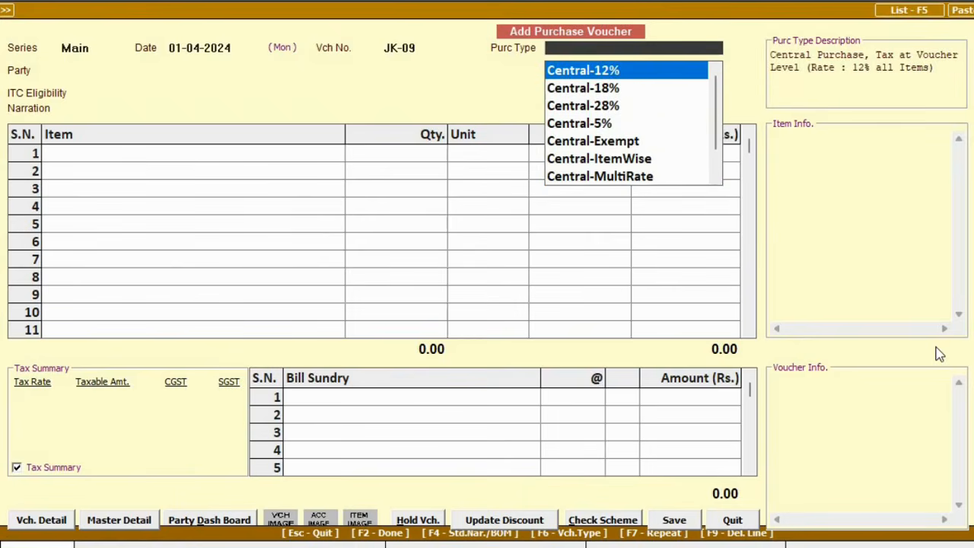
text(multi)
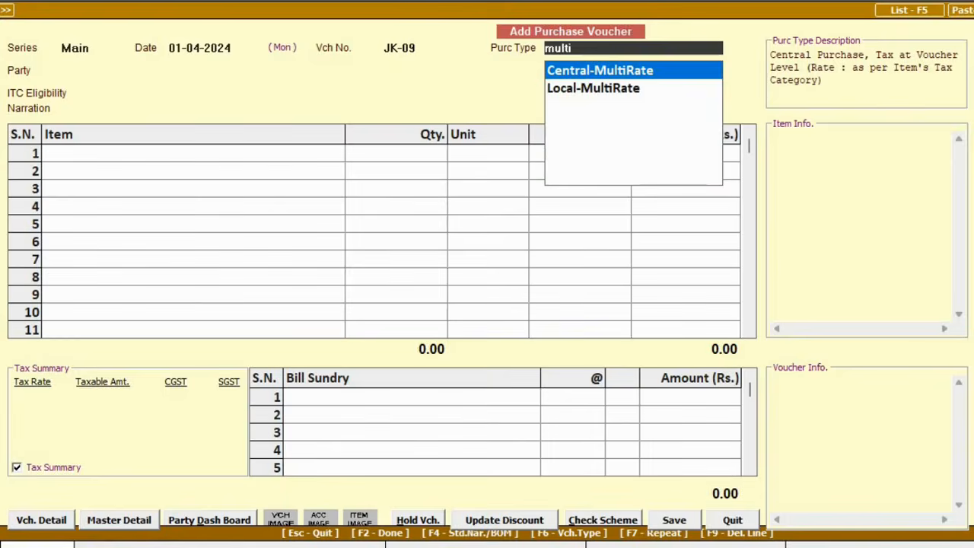
key(Return)
key(Down)
key(Down)
key(Down)
key(Return)
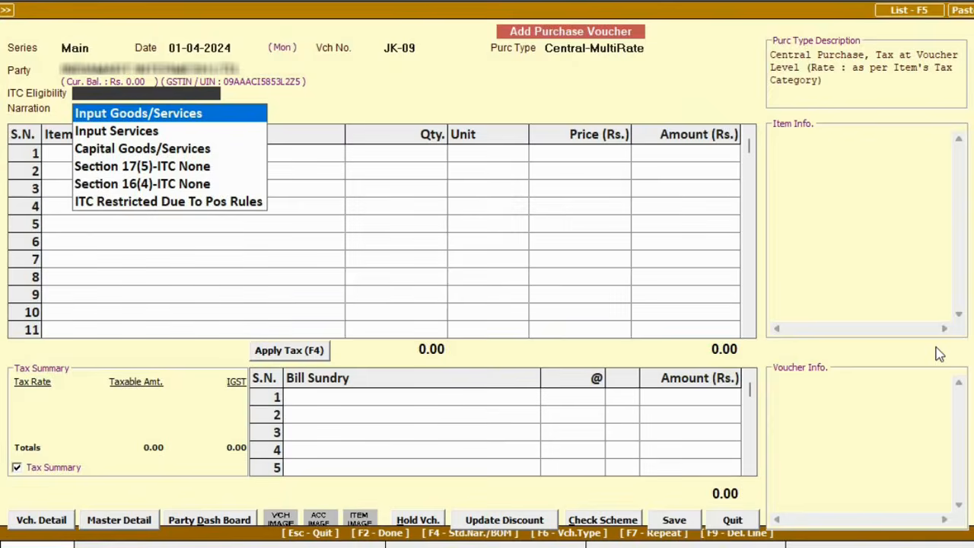
Step: Set ITC eligibility to Input Goods/Services and enter 10 Sony Bravia 32" LED TVs at 30000
key(Return)
key(Return)
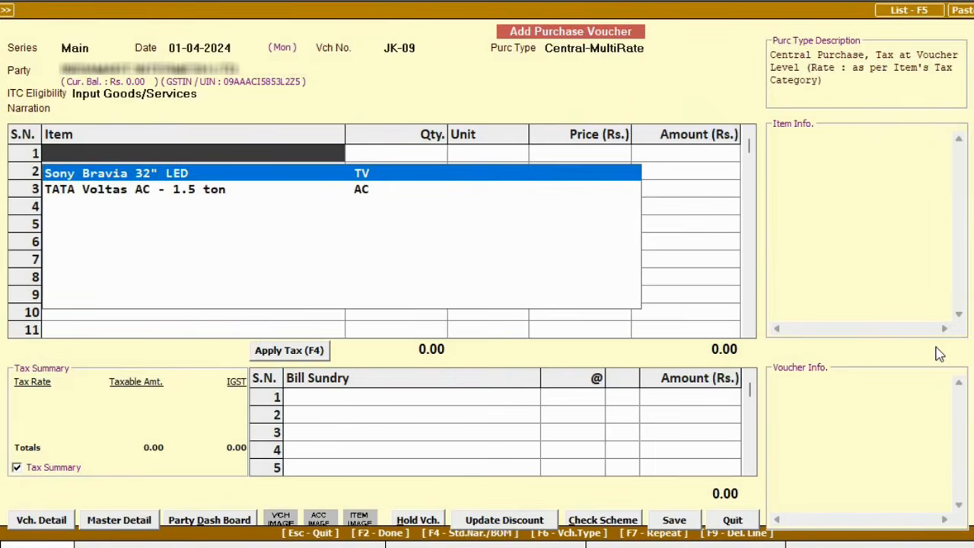
key(Return)
text(10)
key(Return)
key(Return)
text(30000)
key(Return)
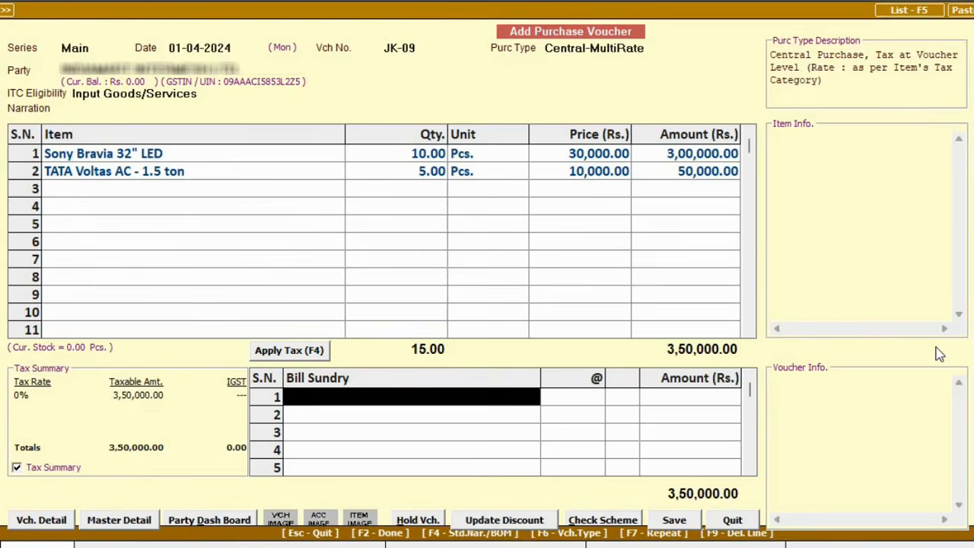
Step: Add the IGST bill sundries and save voucher JK-09 totalling 4,18,000
key(F4)
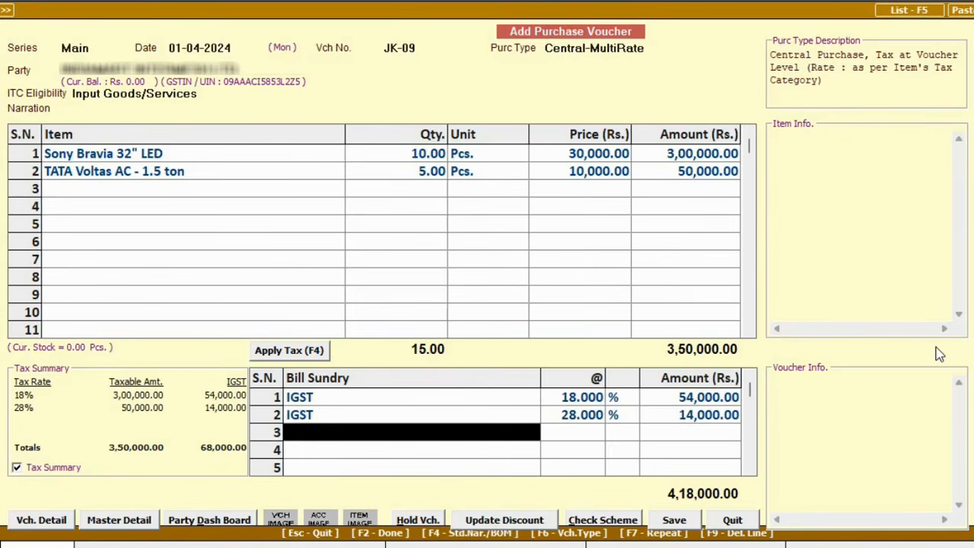
key(F2)
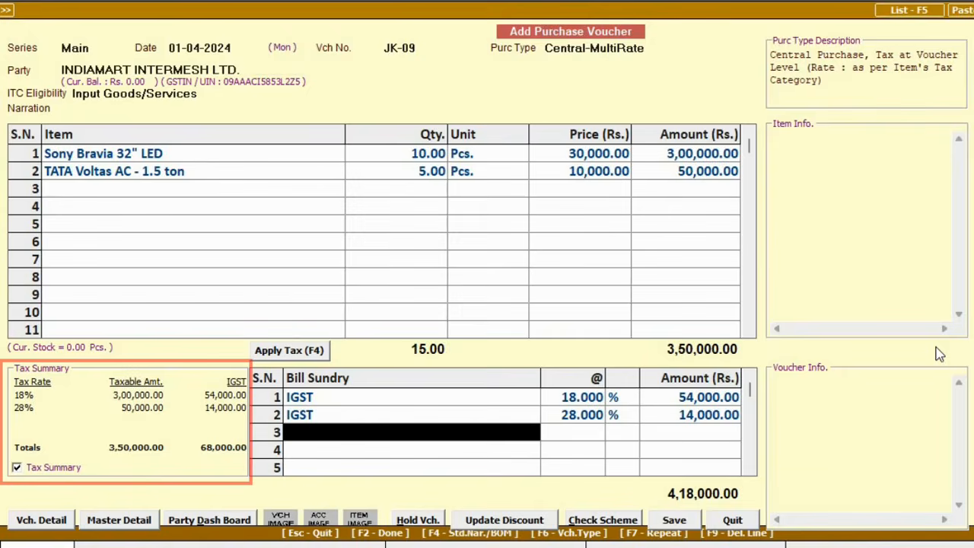
key(F2)
key(F2)
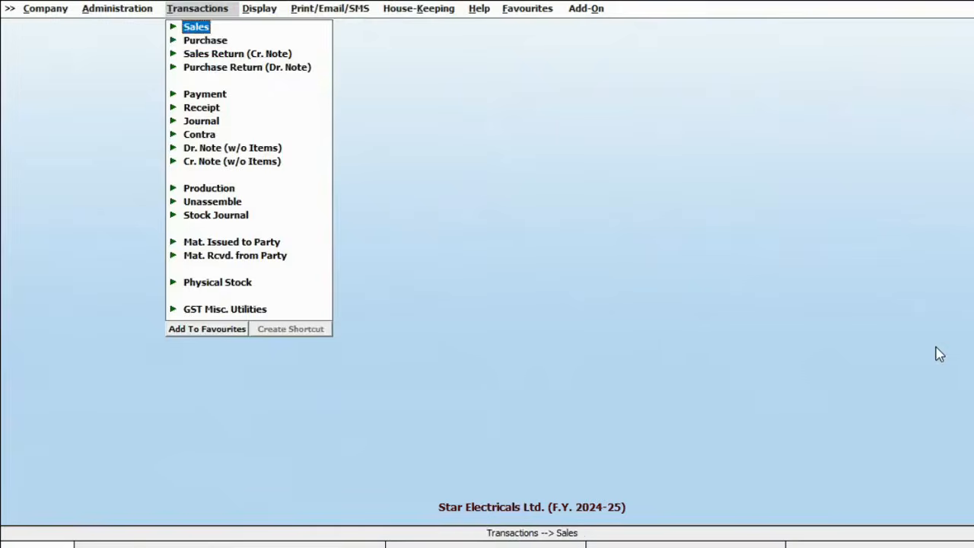
key(Return)
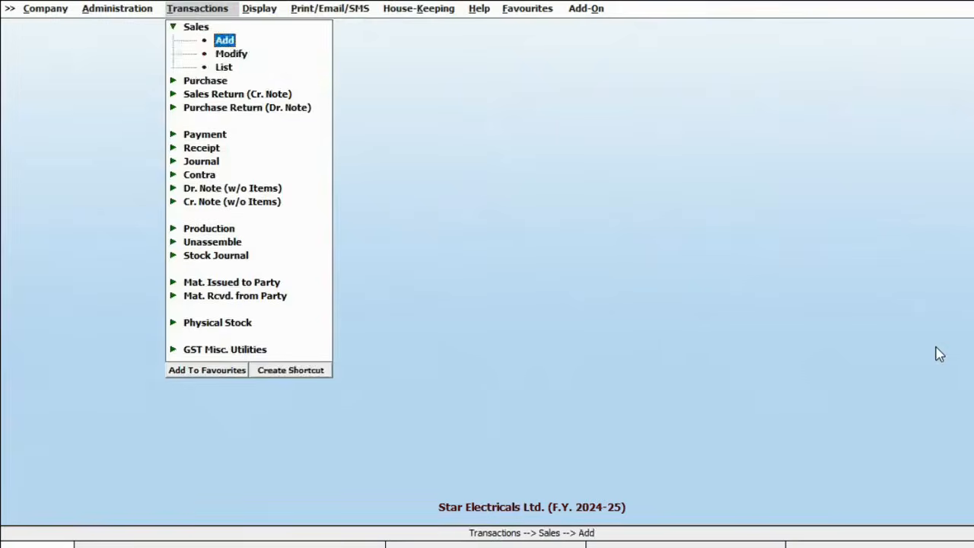
Step: Start a sales voucher dated 02-04-2024 with sale type Local-TaxIncl. and party Cash
key(Return)
text(2.4)
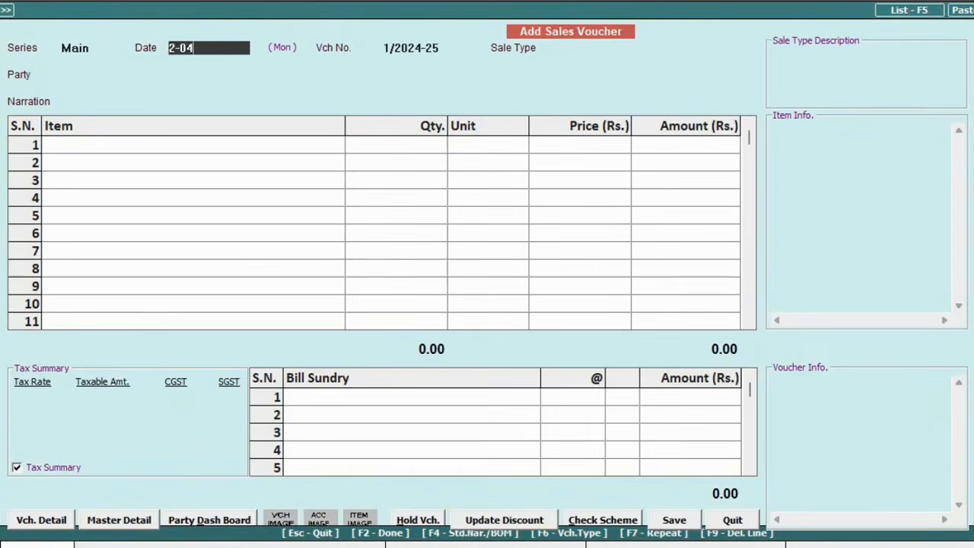
key(Return)
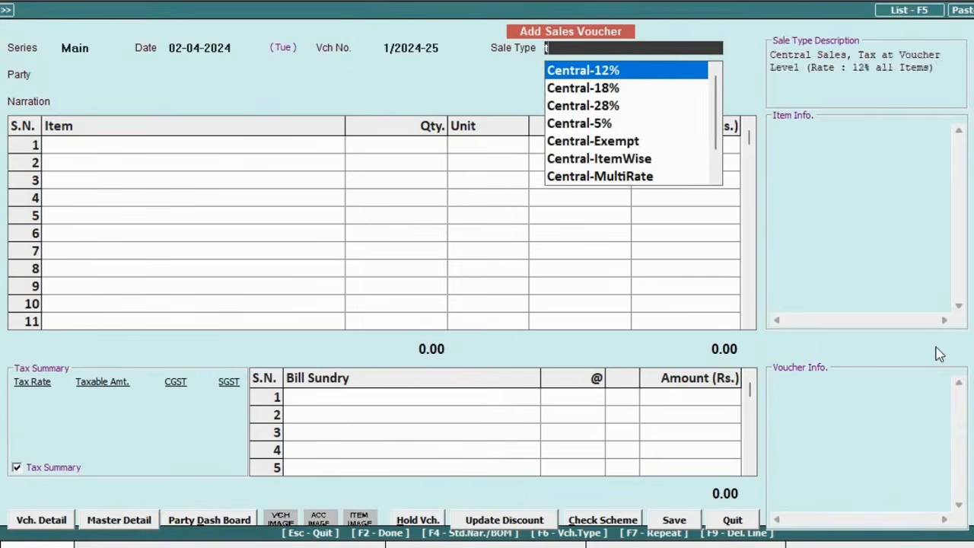
text(l)
key(Return)
text(cas)
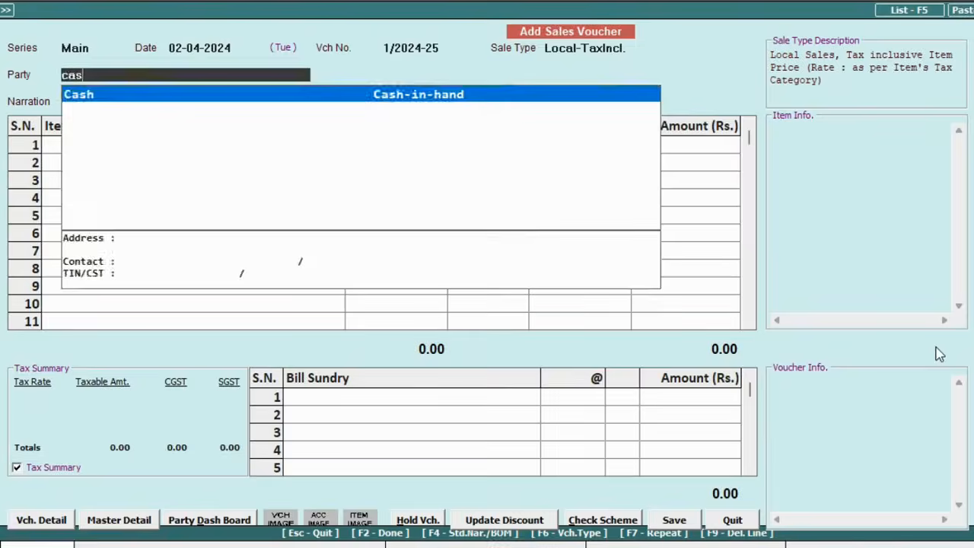
key(Return)
key(Return)
Step: Enter one Sony Bravia at 1% discount and one TATA Voltas AC at 2% discount, then save
key(Return)
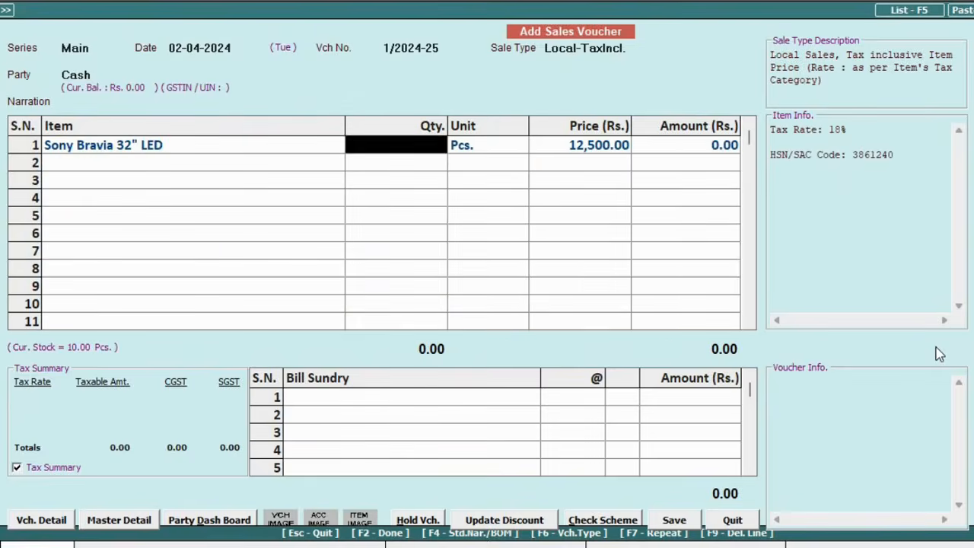
text(1)
key(Return)
key(Return)
key(Return)
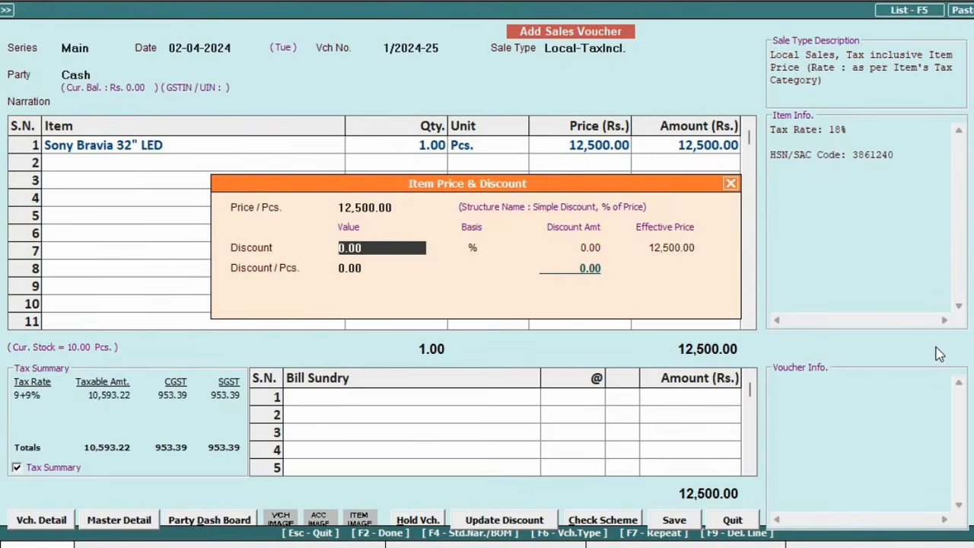
text(1)
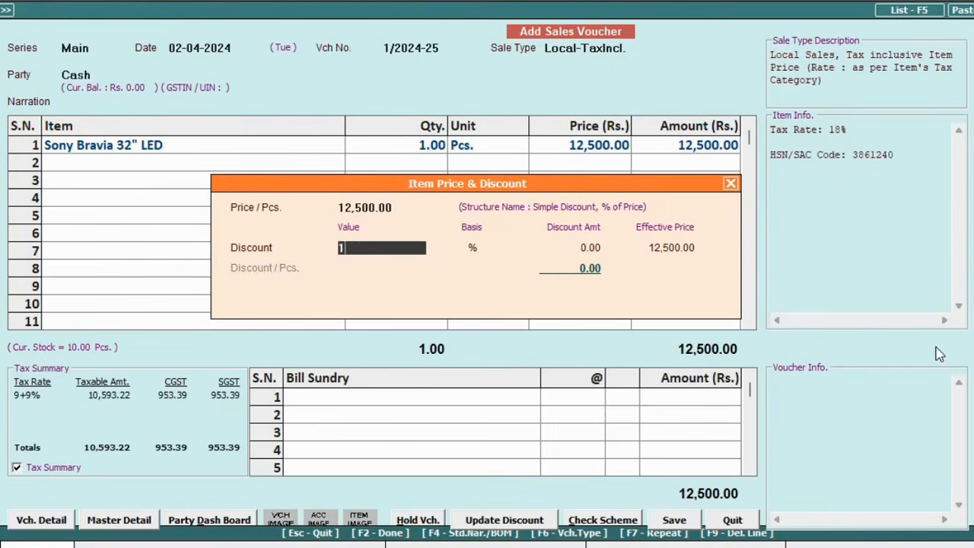
key(Return)
key(Return)
key(Return)
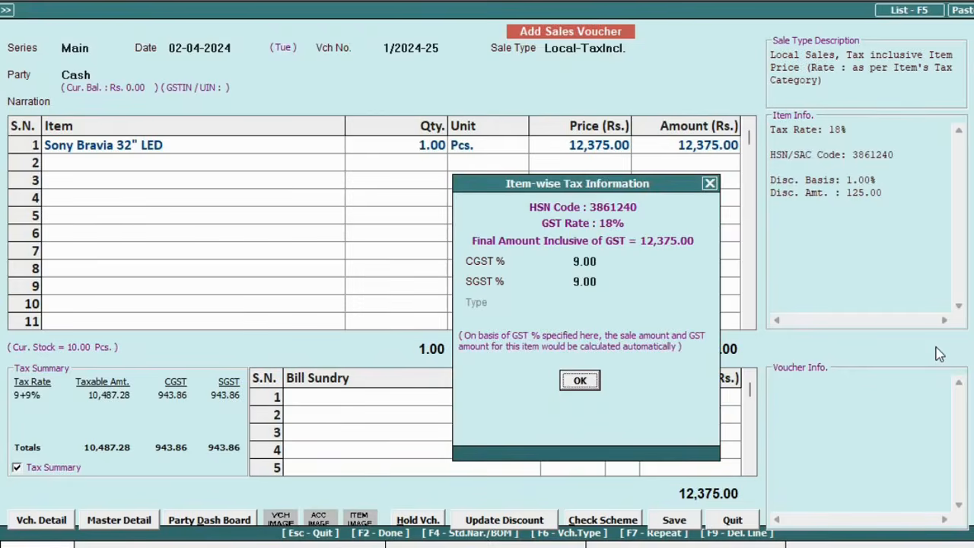
key(Return)
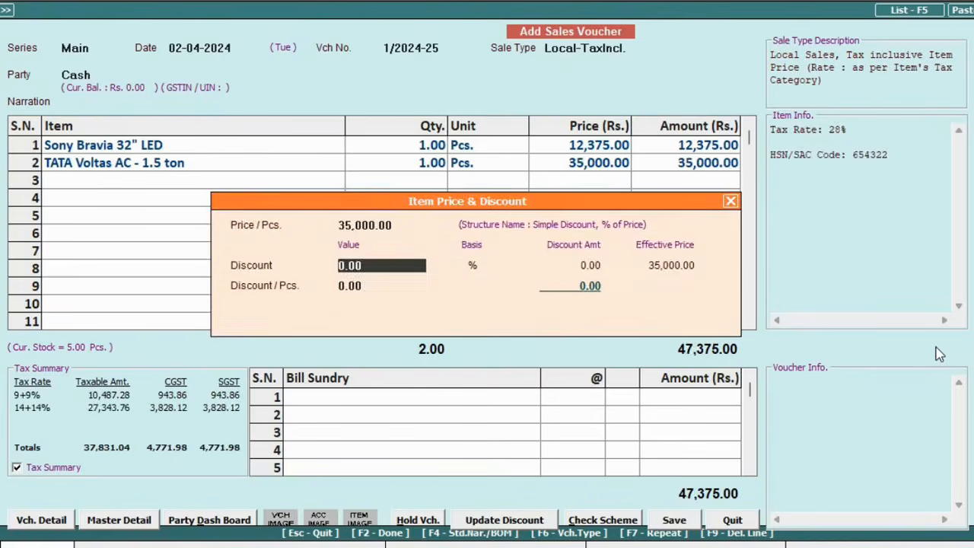
text(2)
key(Return)
key(Return)
key(Return)
key(Return)
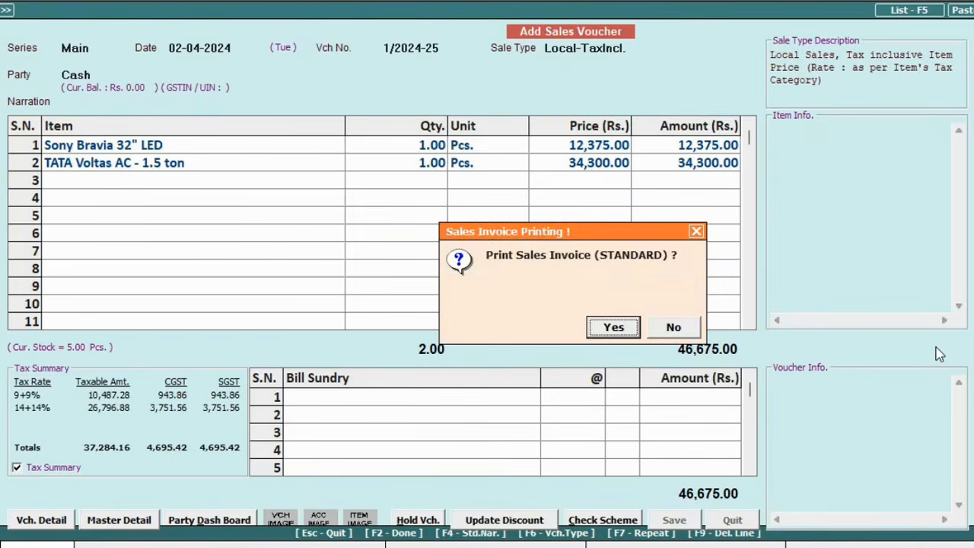
key(Return)
Step: Add HDFC bank details to the sales invoice and preview tax invoice 1/2024-25 for 46,675
key(Return)
key(Return)
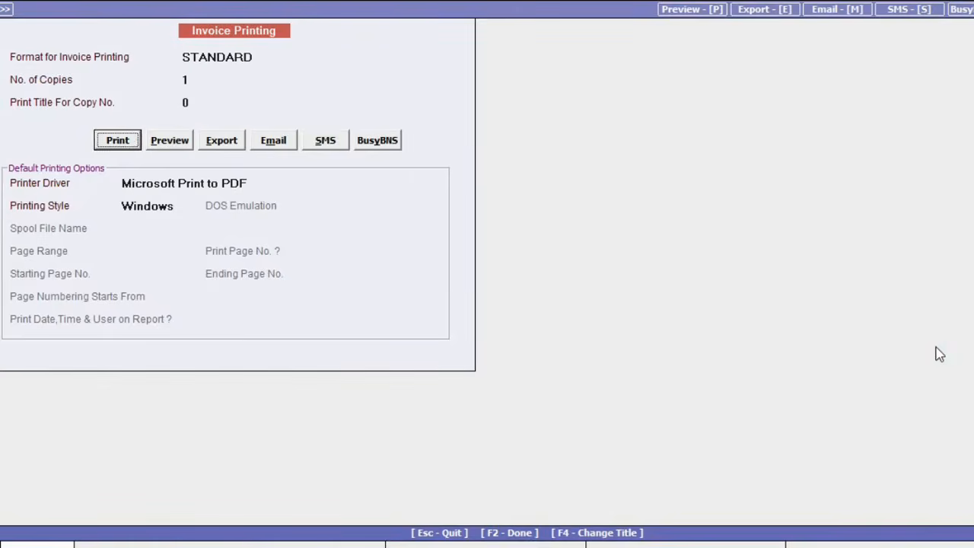
key(Right)
key(Return)
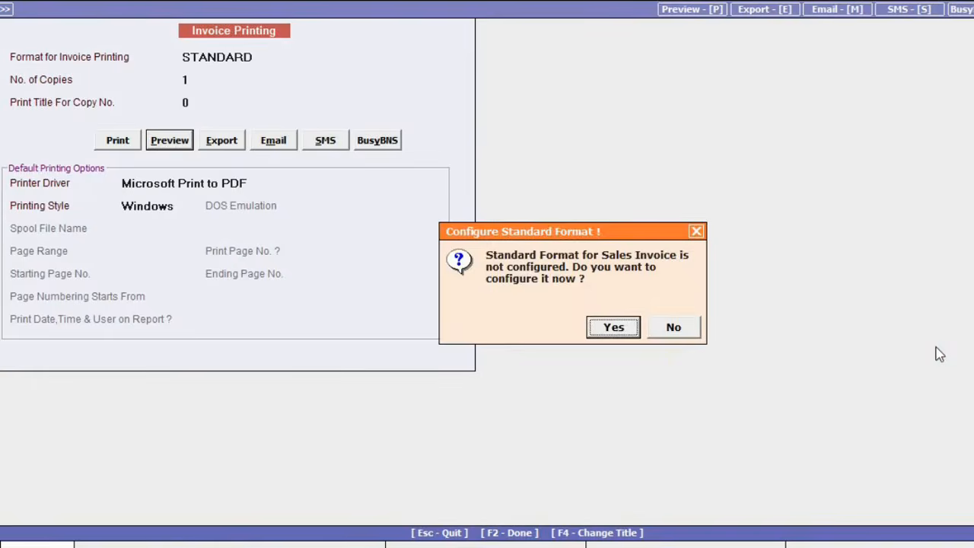
key(Return)
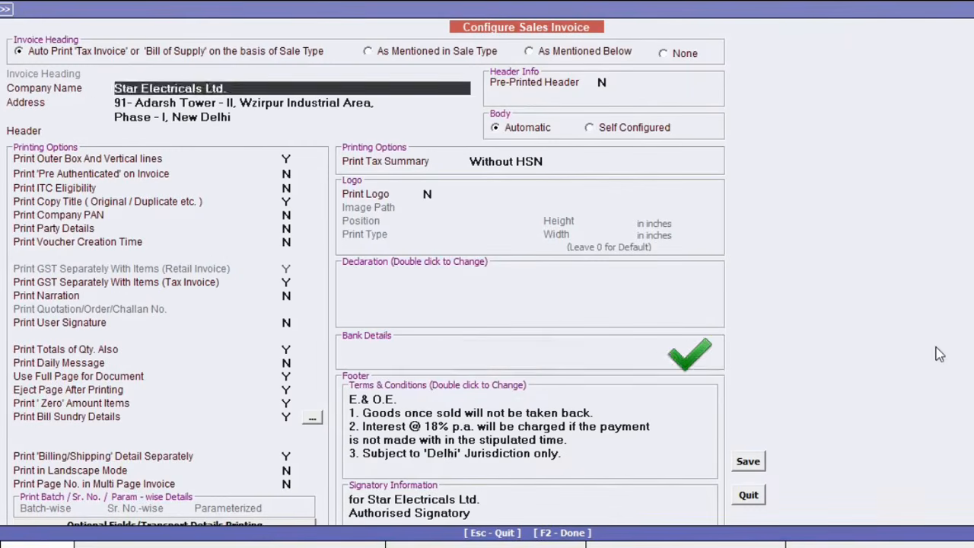
click(427, 194)
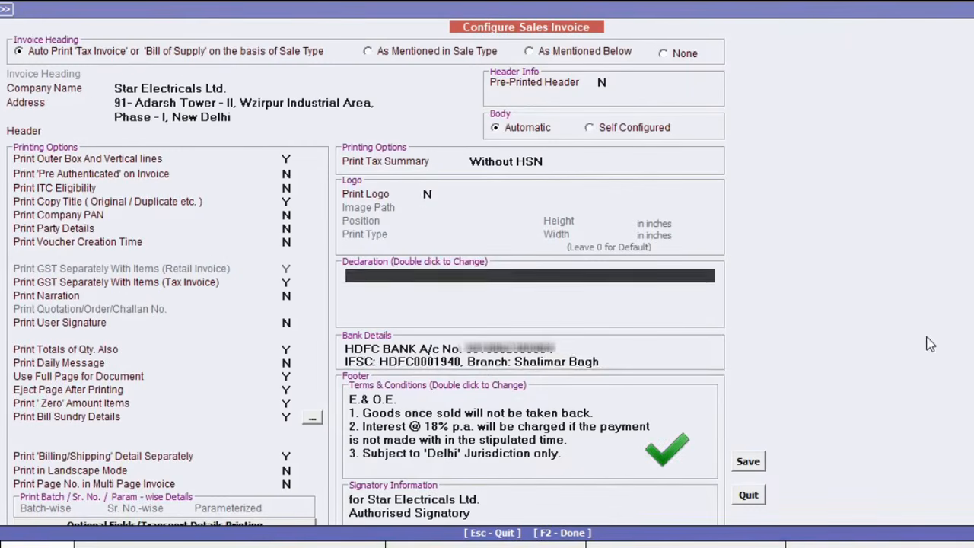
key(Return)
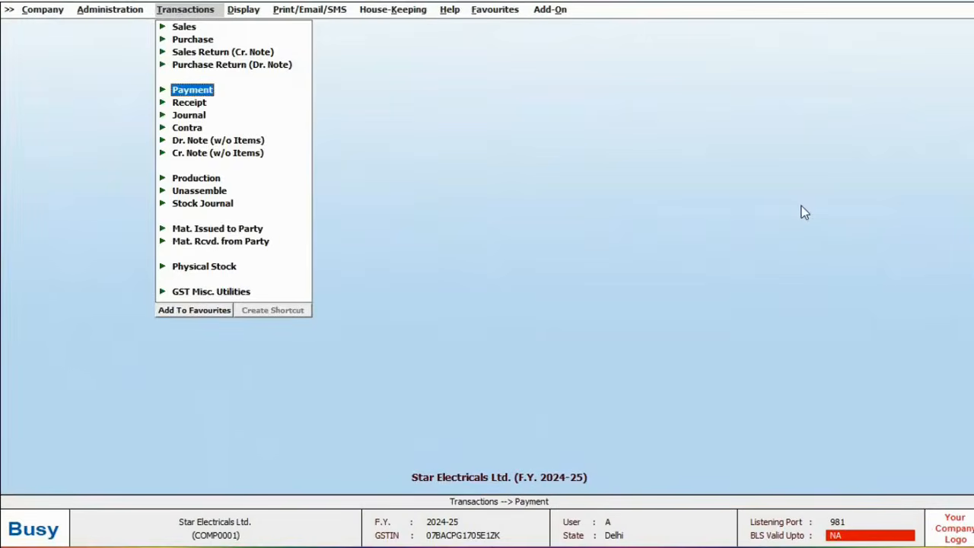
Step: Record a 2,00,000 payment to the supplier from HDFC Bank Ltd., adjusted against bill JK-09
key(Return)
key(Return)
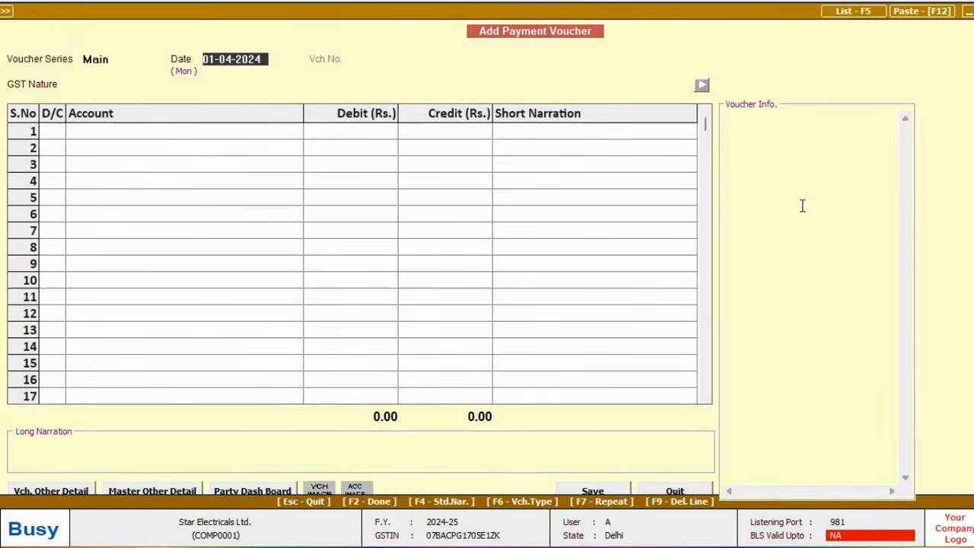
key(Return)
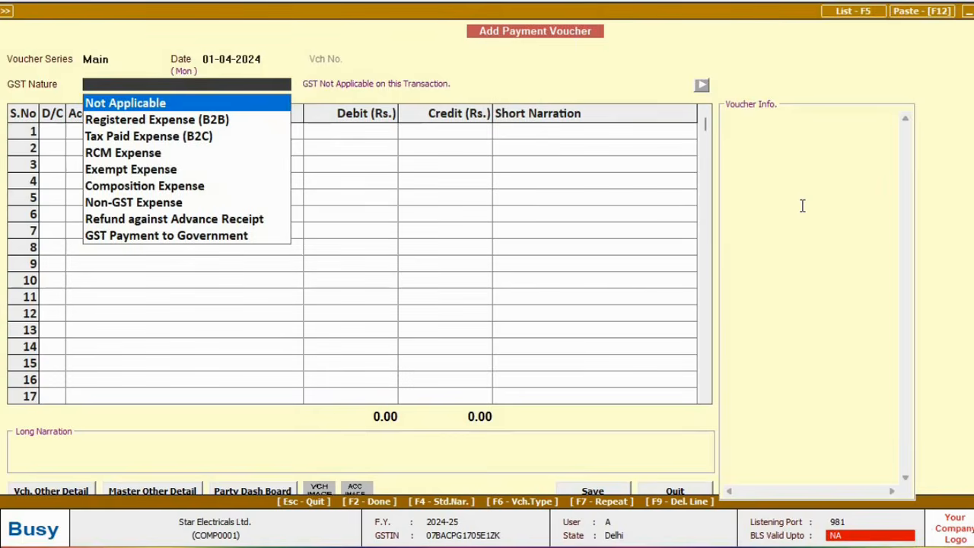
key(Return)
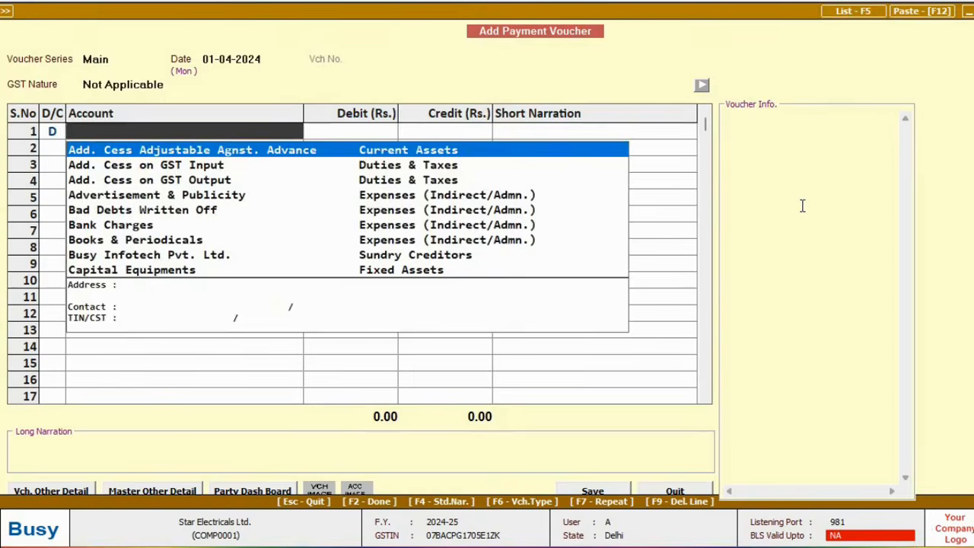
text(india)
key(Return)
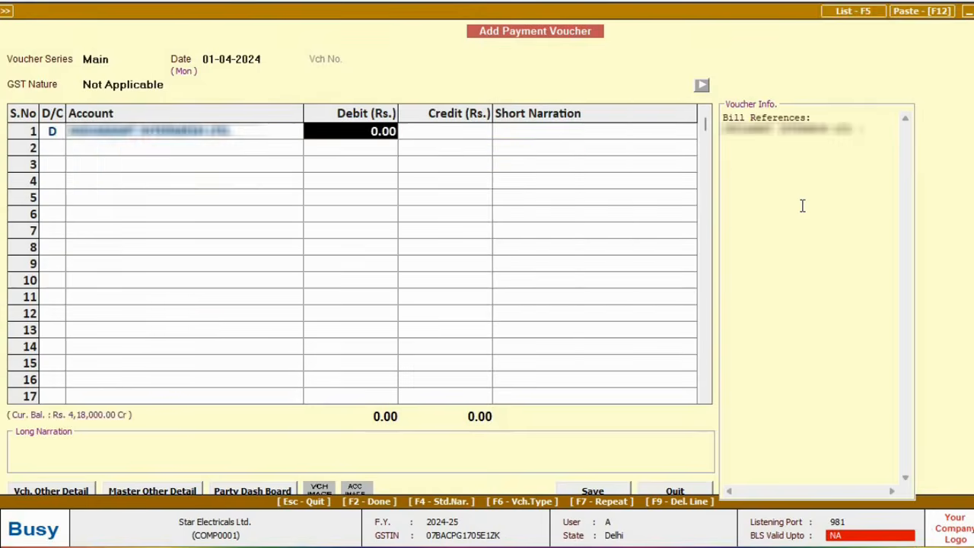
text(2L)
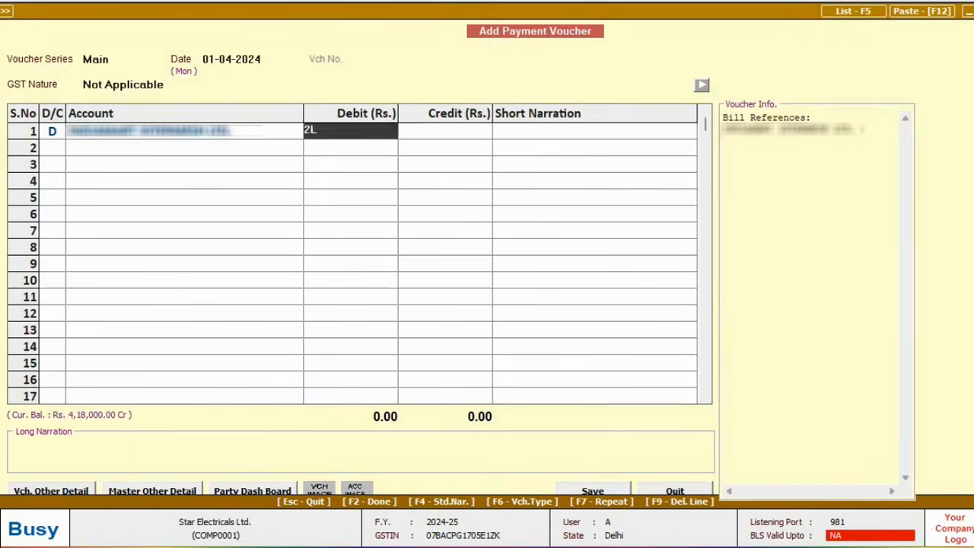
key(Return)
key(Return)
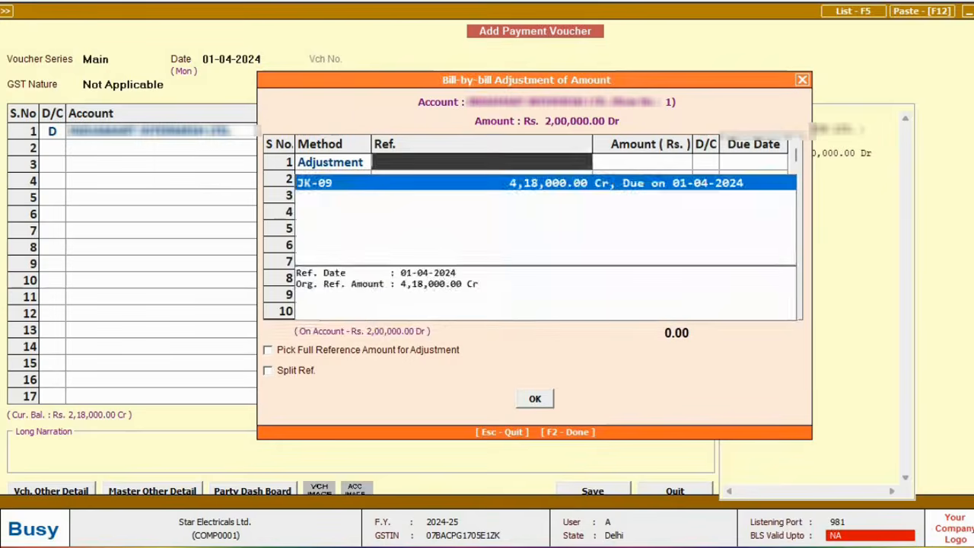
key(Return)
key(Return)
key(Return)
key(Return)
key(Return)
key(Return)
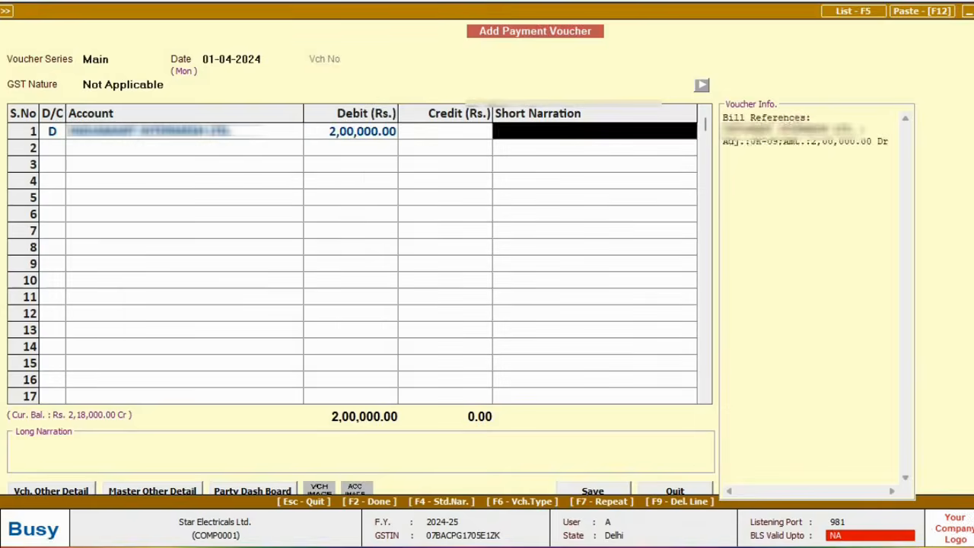
key(Return)
key(Down)
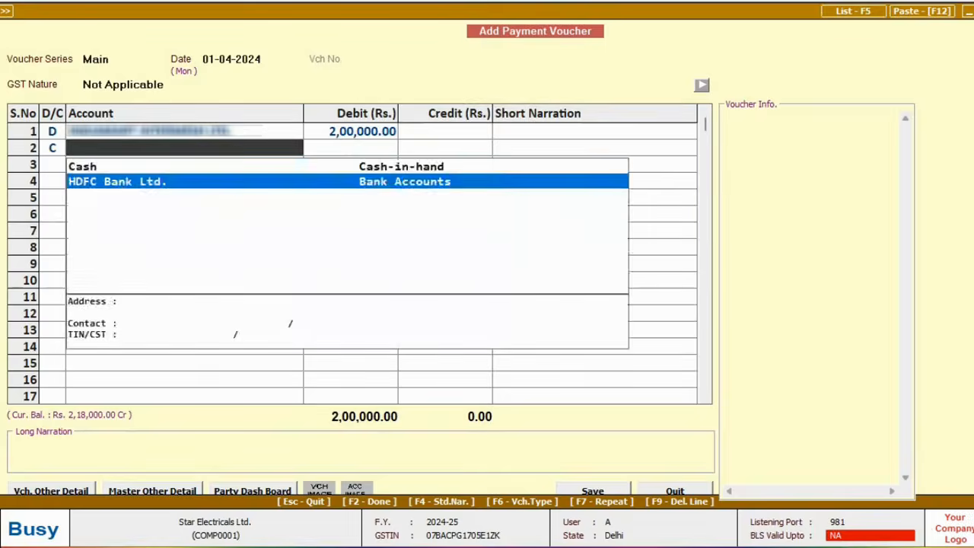
key(Return)
key(Return)
key(Return)
text(10-04)
Step: Record a 10,000 Office Rent payment dated 10-04-2024 paid from Cash
key(Return)
key(Return)
key(Return)
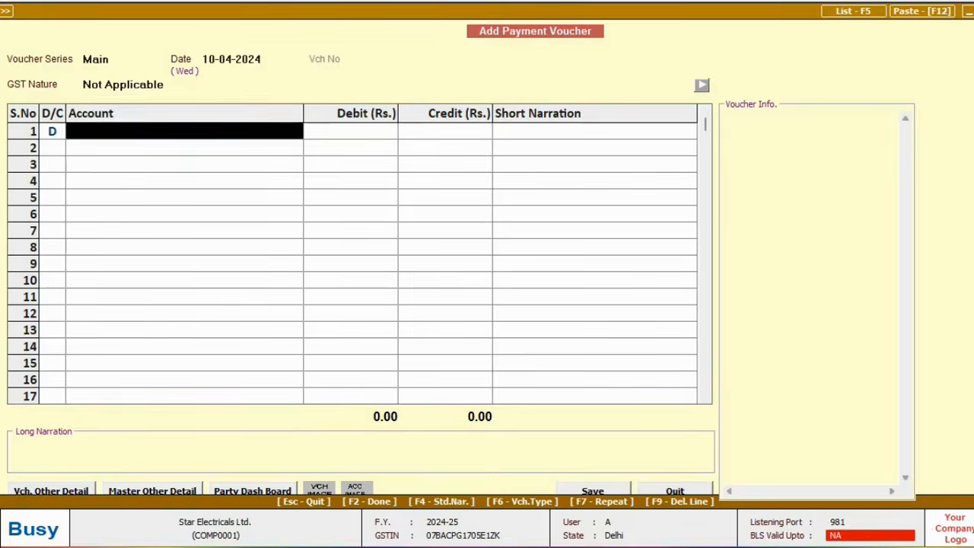
text(office)
key(Down)
key(Down)
key(Down)
key(Return)
text(10K)
key(Return)
key(Return)
key(Return)
text(c)
key(Return)
key(Return)
key(Return)
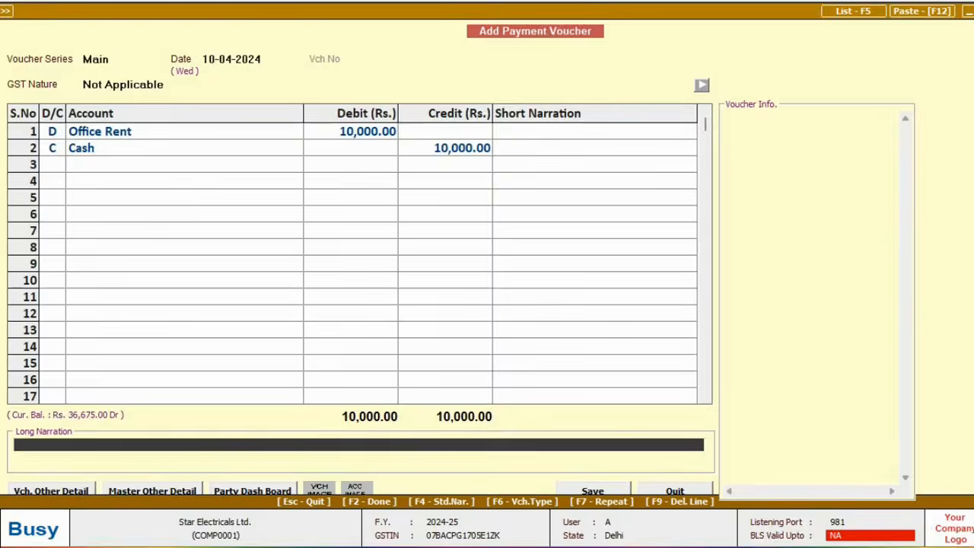
key(Return)
key(Return)
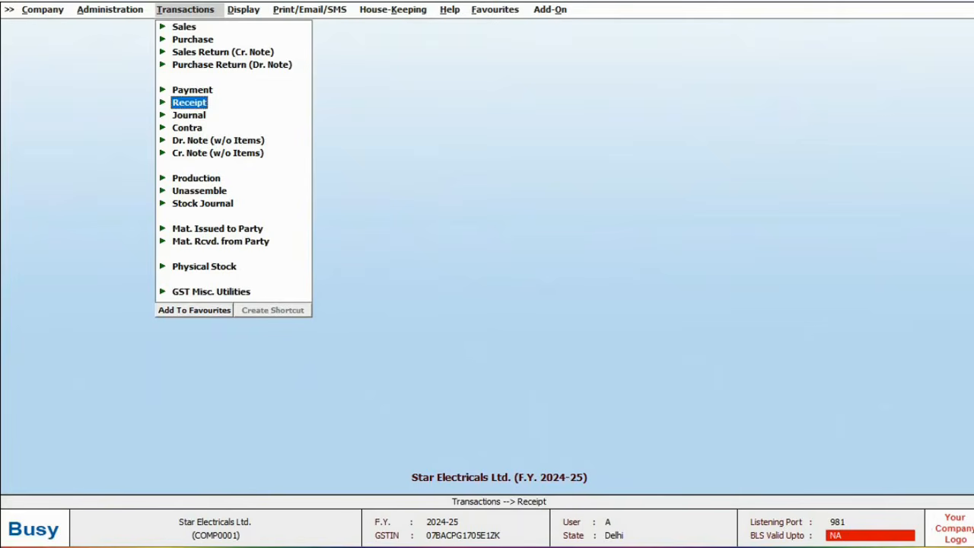
Step: Enter a 05-04-2024 receipt crediting Sony India 12,000 against bill 2/2024-25, debiting HDFC Bank Ltd
key(Return)
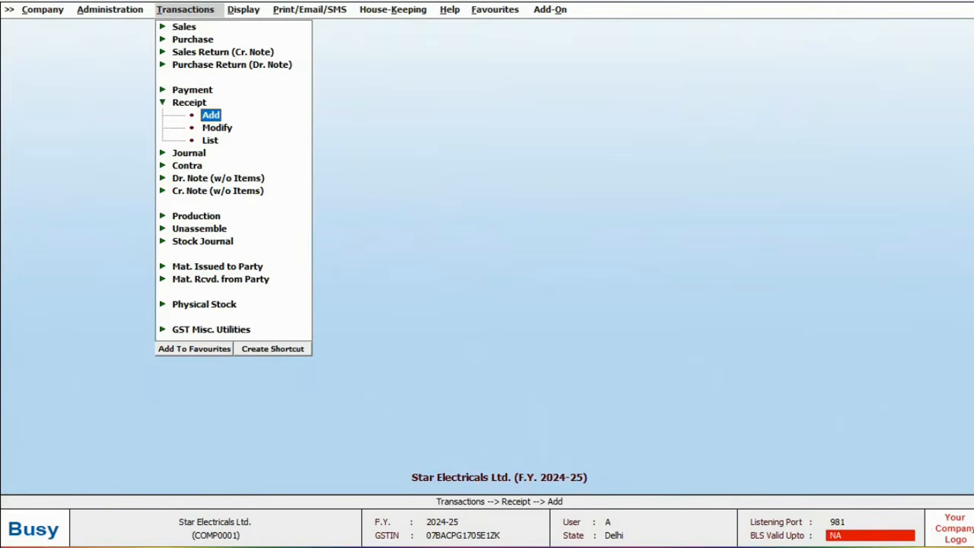
key(Return)
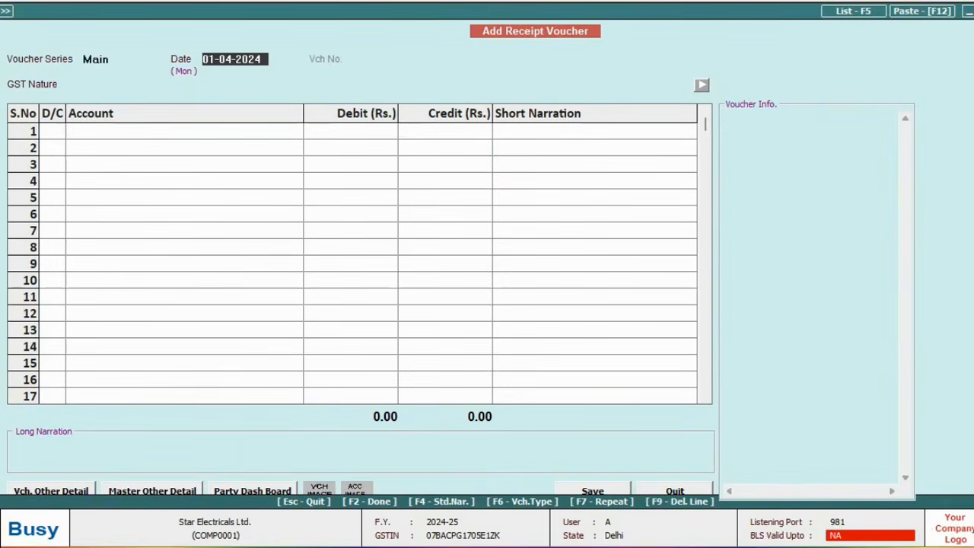
text(5-04)
key(Return)
key(Return)
key(Return)
text(s)
key(Return)
text(12000)
key(Return)
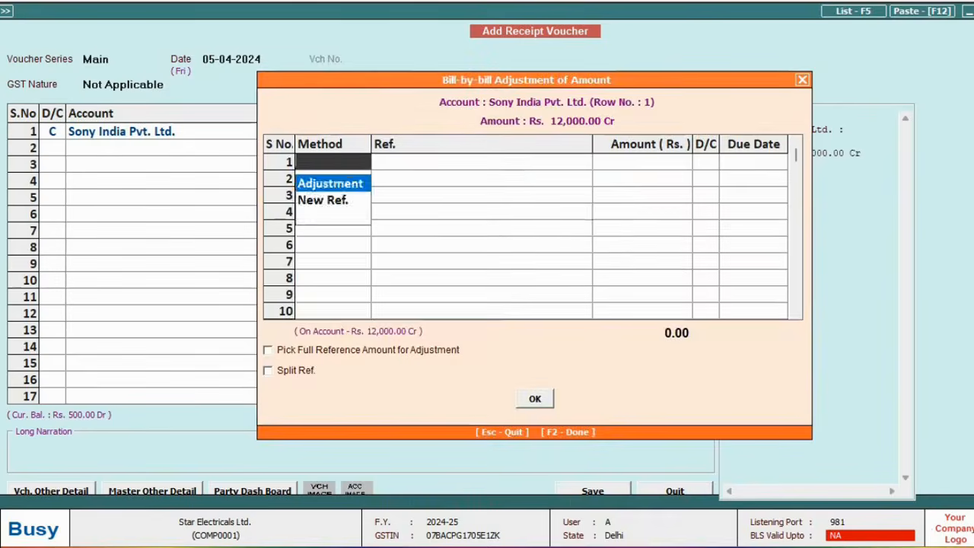
key(Return)
key(Return)
key(Return)
key(Return)
key(Return)
key(Return)
key(Return)
key(Return)
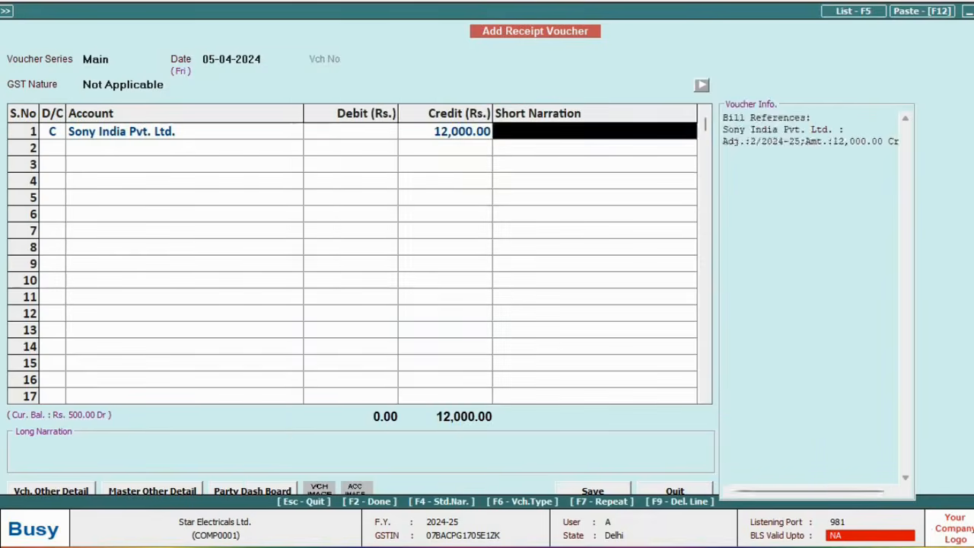
key(Down)
key(Return)
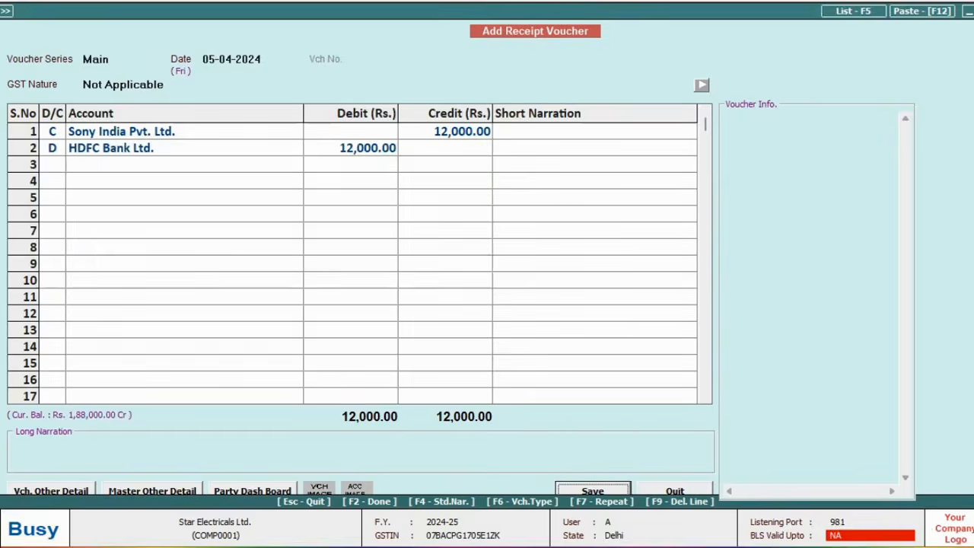
key(Return)
key(Escape)
key(Escape)
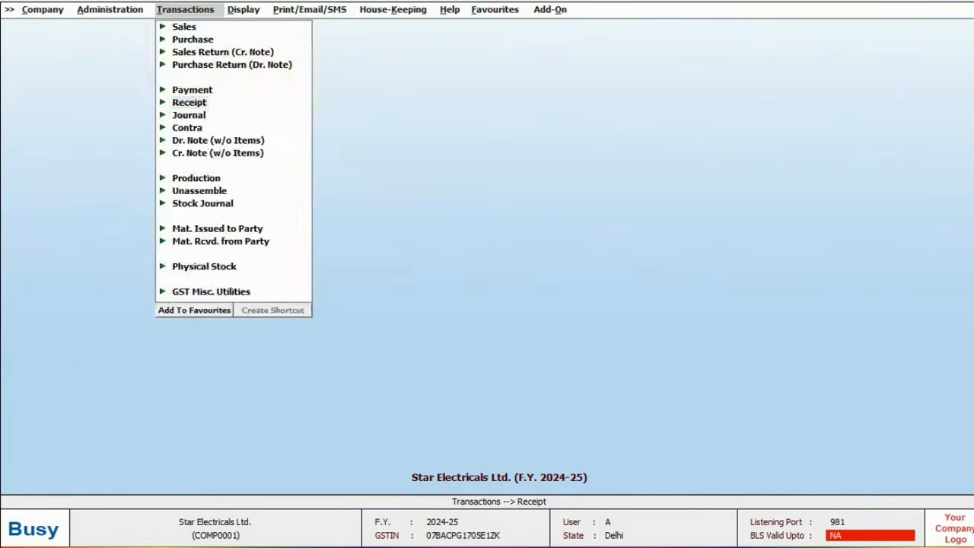
key(Escape)
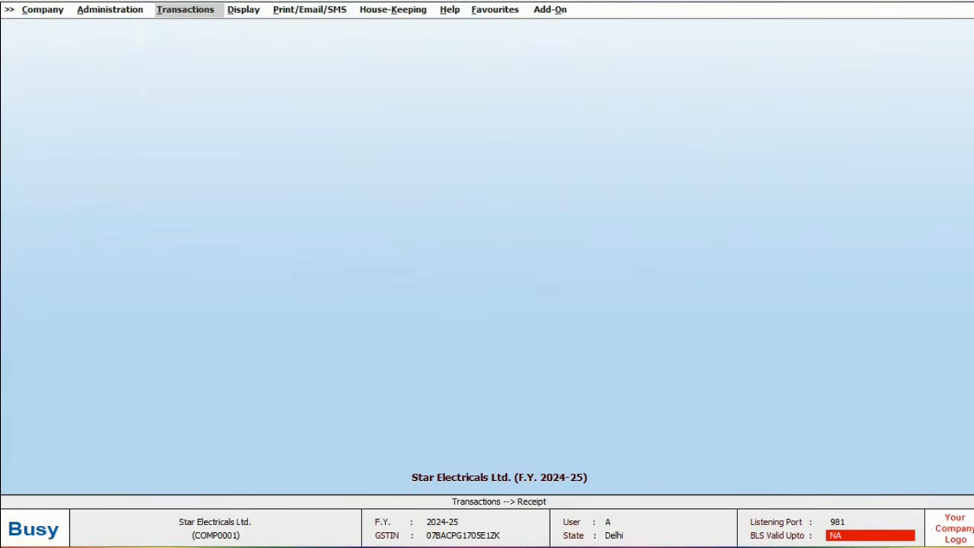
Step: View the supplier's account ledger for 01-04-2024 to 10-04-2024, closing at 2,18,000 Cr
key(Right)
key(Return)
key(Down)
key(Down)
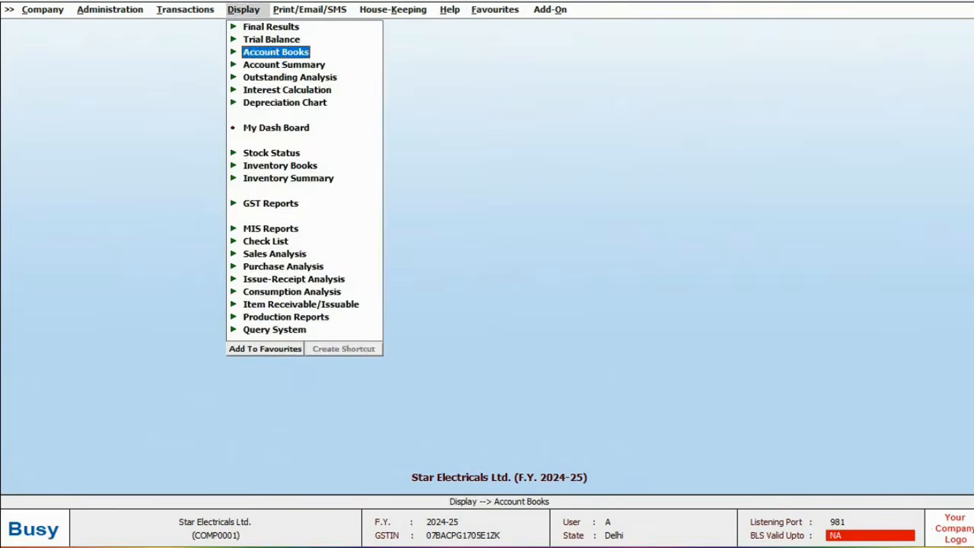
key(Return)
key(Down)
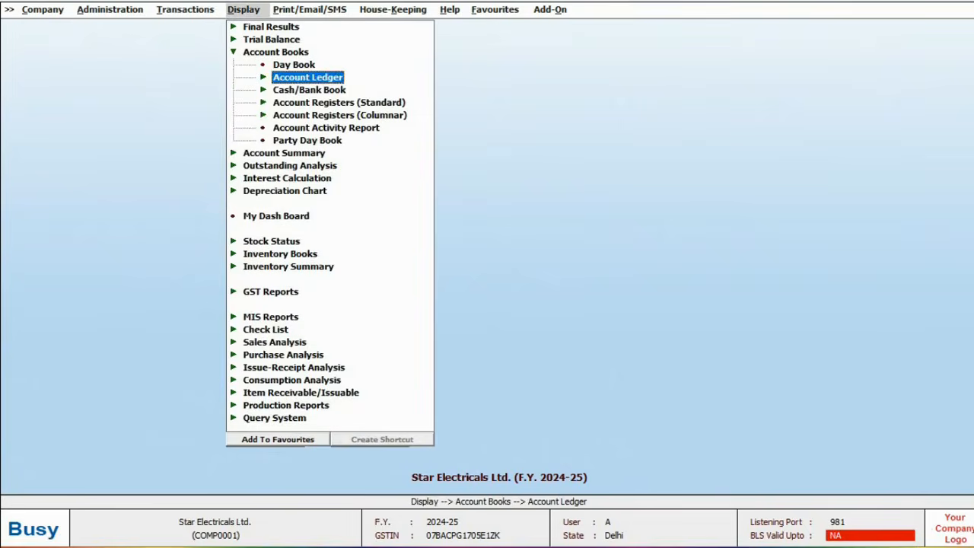
key(Return)
key(Return)
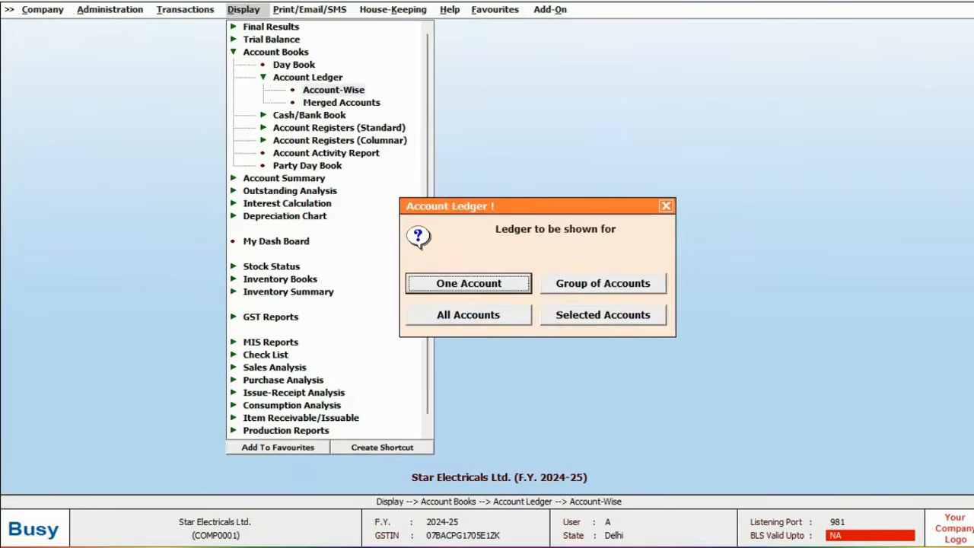
key(Return)
key(Return)
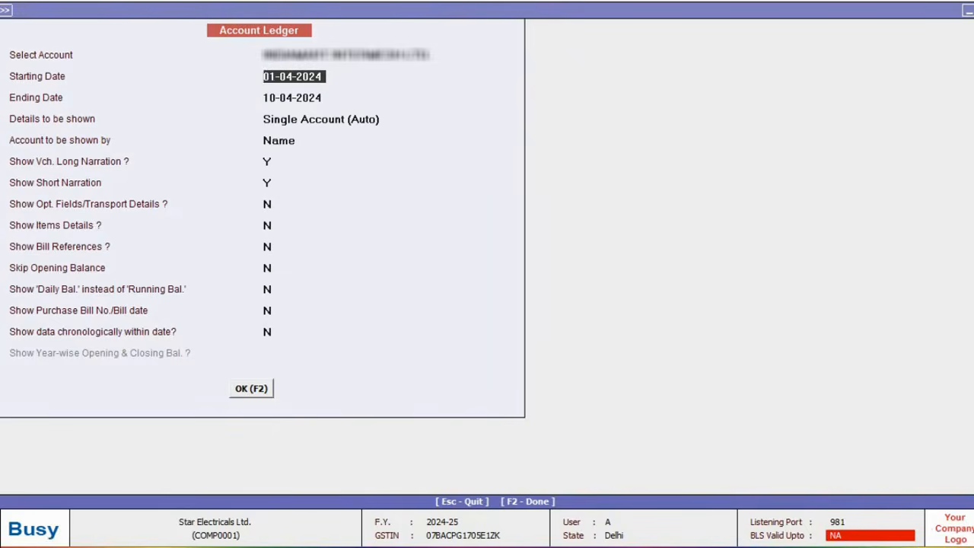
key(Return)
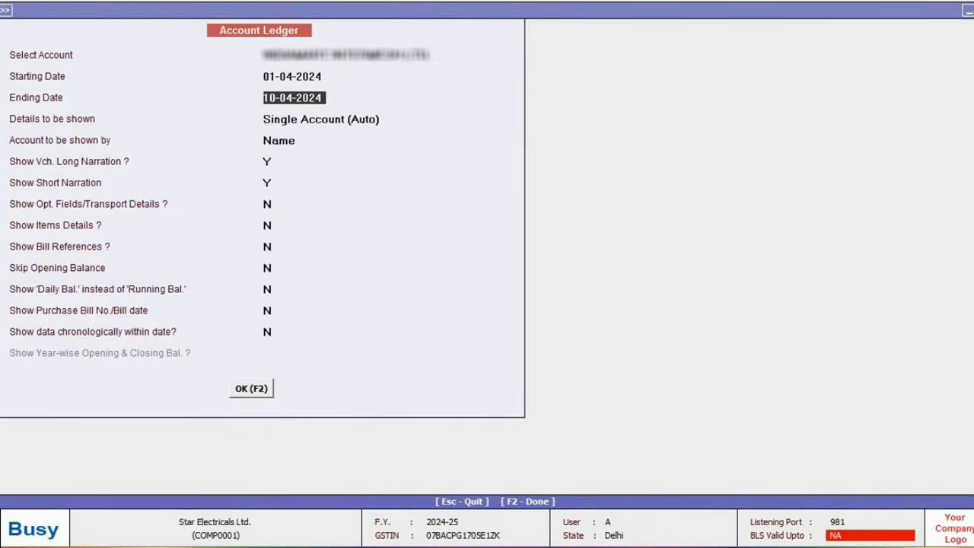
key(F2)
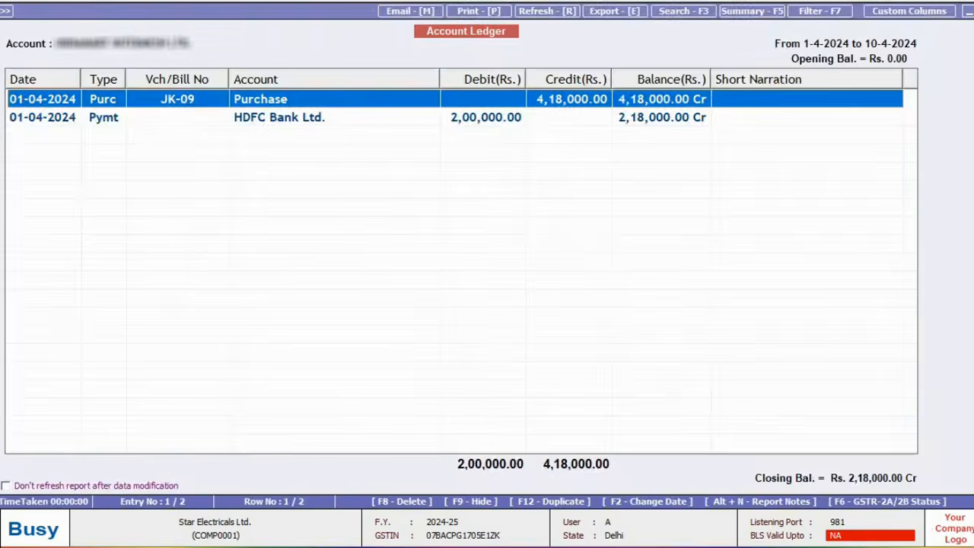
key(Escape)
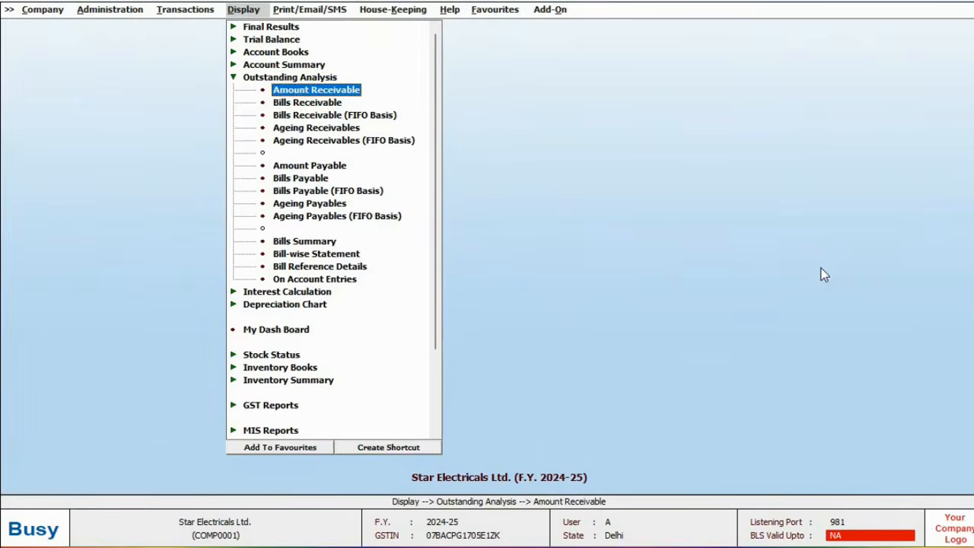
Step: Show Bills Receivable with All (Including Cleared) entries, where bill 2/2024-25 has 500 pending
key(Down)
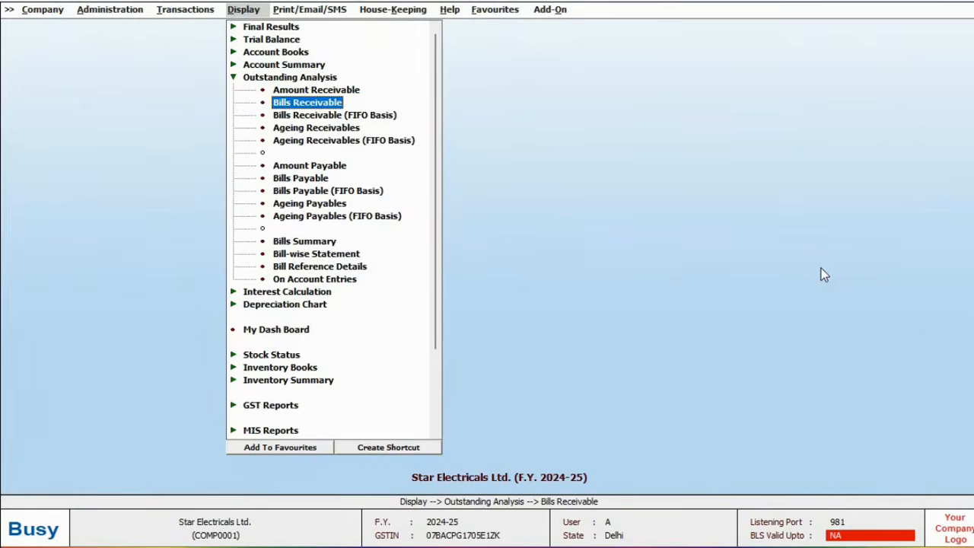
key(Down)
key(Down)
key(Down)
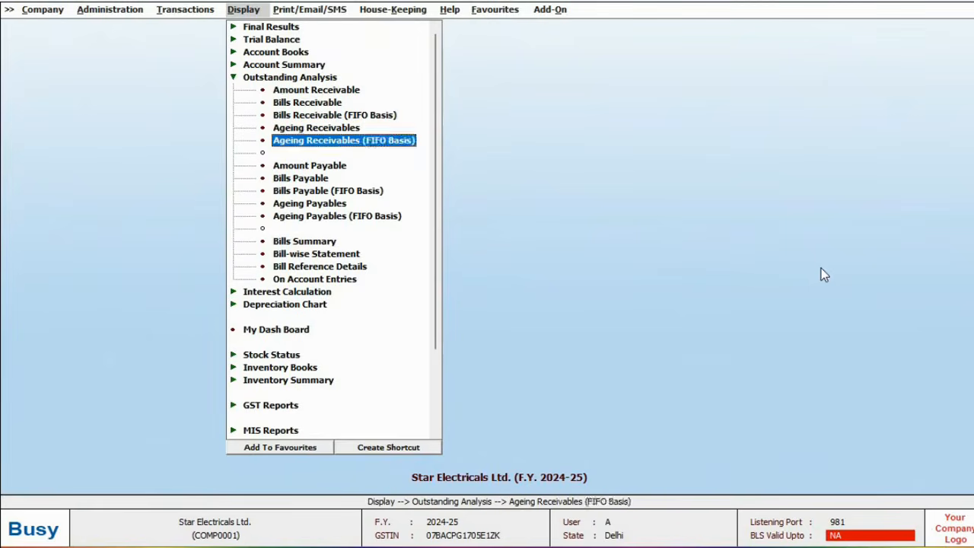
key(Down)
key(Down)
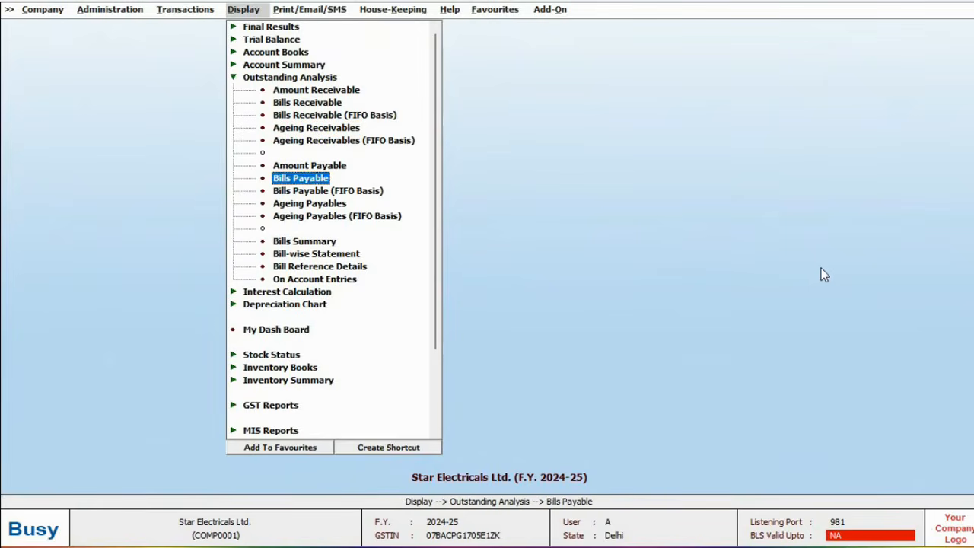
key(Down)
key(Down)
key(Up)
key(Up)
key(Up)
key(Up)
key(Up)
key(Up)
key(Up)
key(Return)
key(Return)
key(Return)
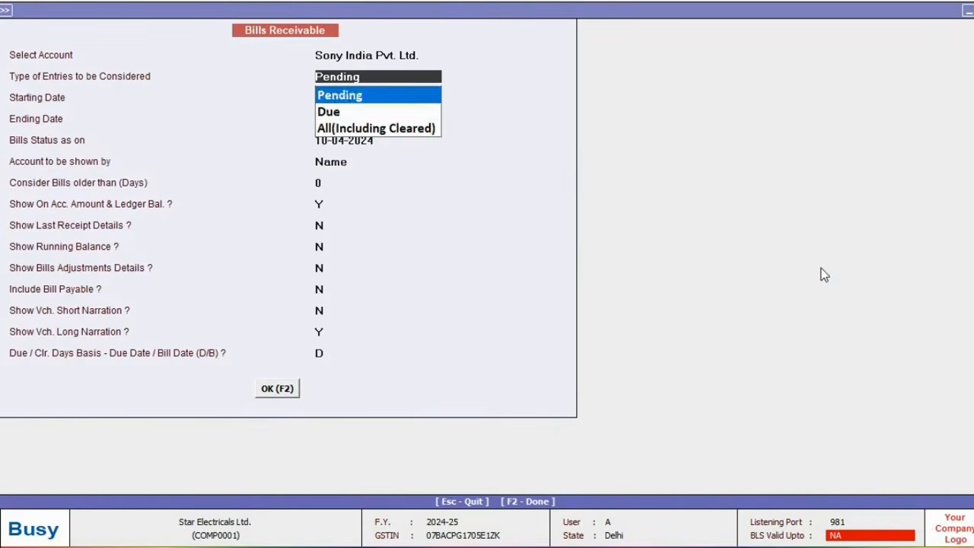
key(Down)
key(Down)
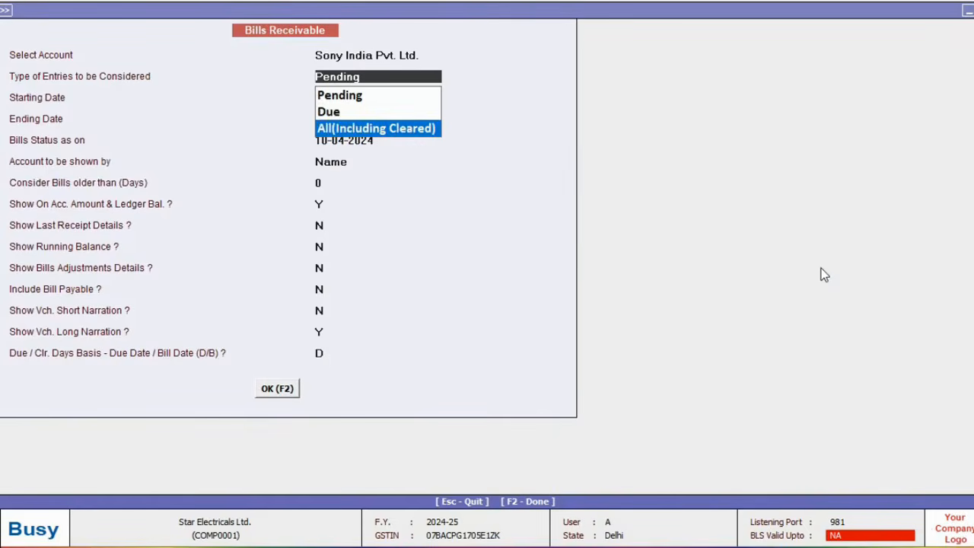
key(Return)
key(Return)
key(Return)
key(F2)
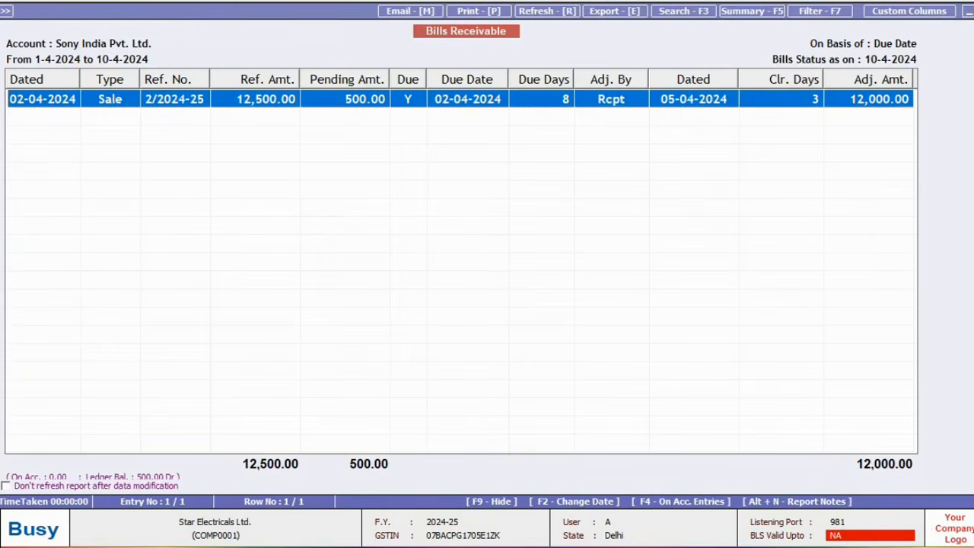
key(Escape)
key(Escape)
key(Down)
key(Down)
key(Down)
key(Down)
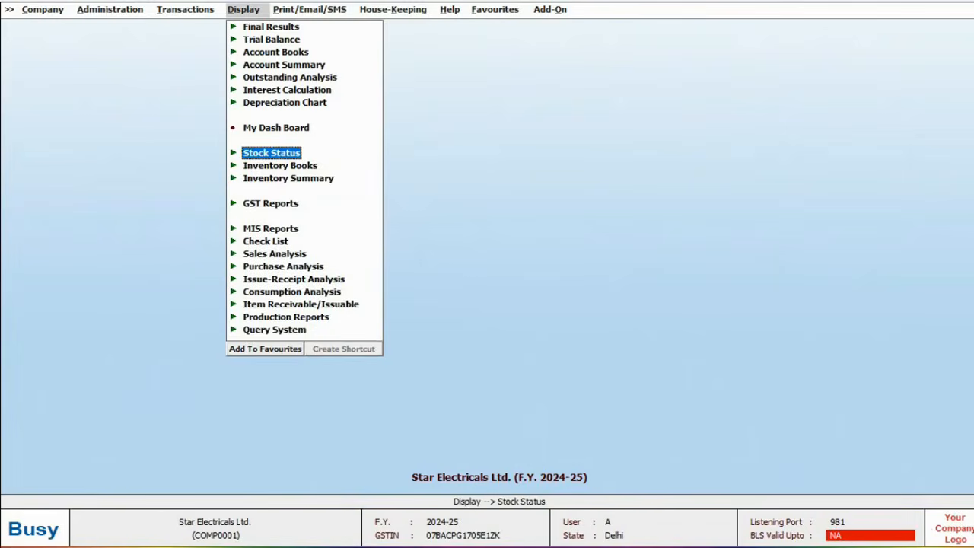
Step: View the detailed alphabetical closing stock report for all items with Show Value set to Y
key(Return)
key(Return)
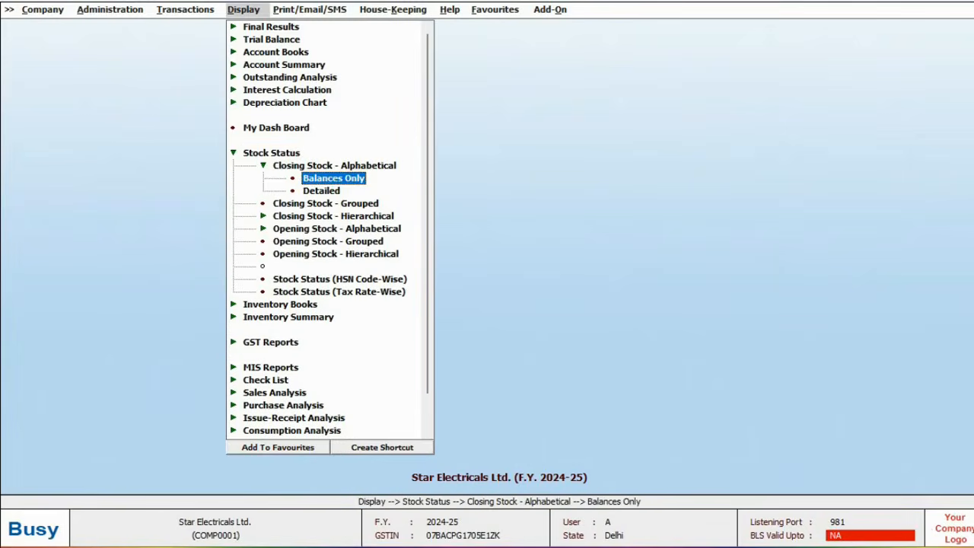
key(Down)
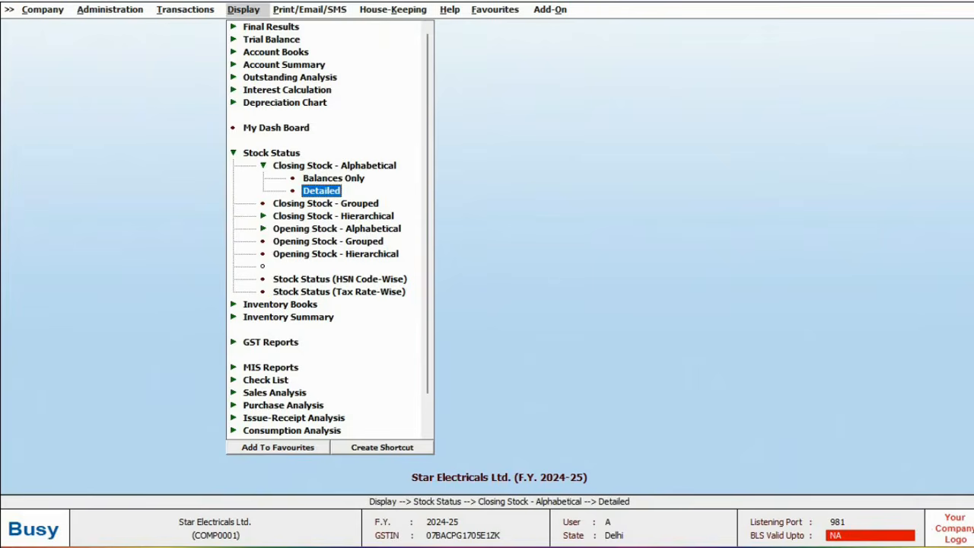
key(Up)
key(Down)
key(Return)
key(Return)
key(Return)
key(Return)
key(Return)
key(Return)
key(Return)
text(Y)
key(F2)
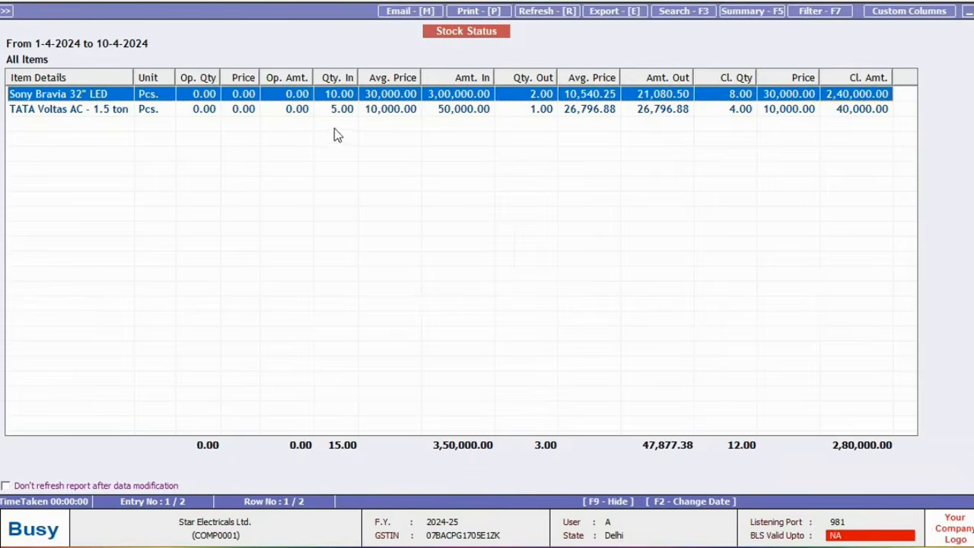
key(Escape)
Step: View the balances-only closing stock report showing 8 TVs and 4 ACs
key(Return)
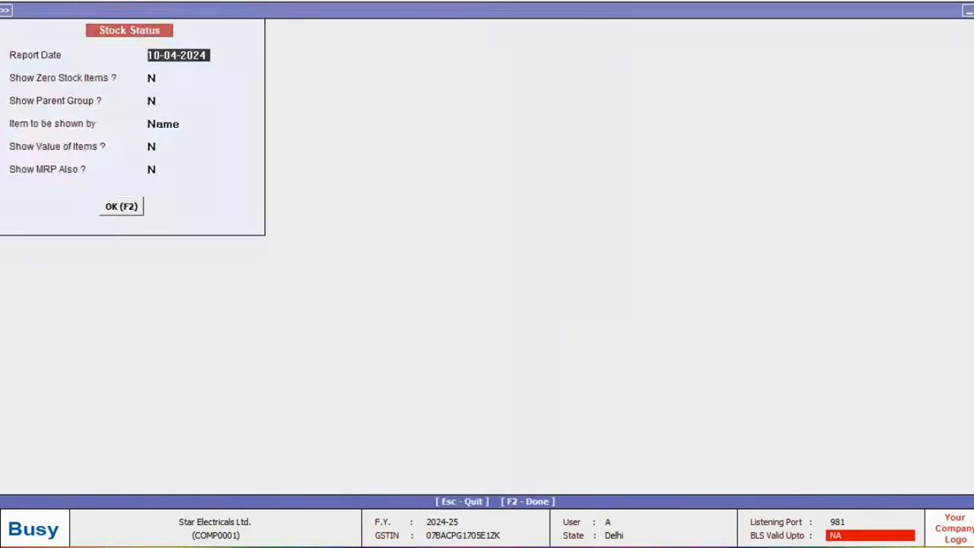
key(F2)
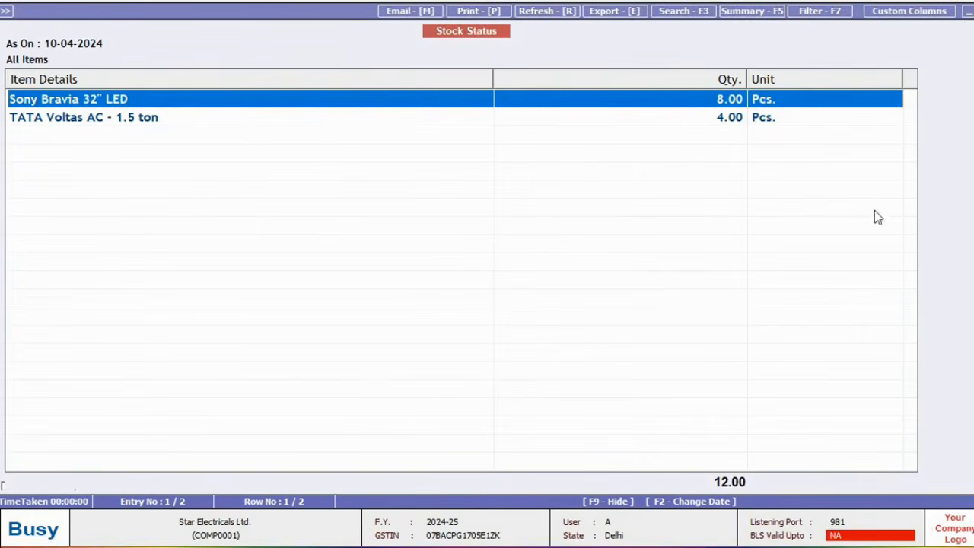
key(Escape)
key(Return)
key(Return)
key(Return)
Step: Review the trial balance as on 10-04-2024, including the IGST Input account
key(F2)
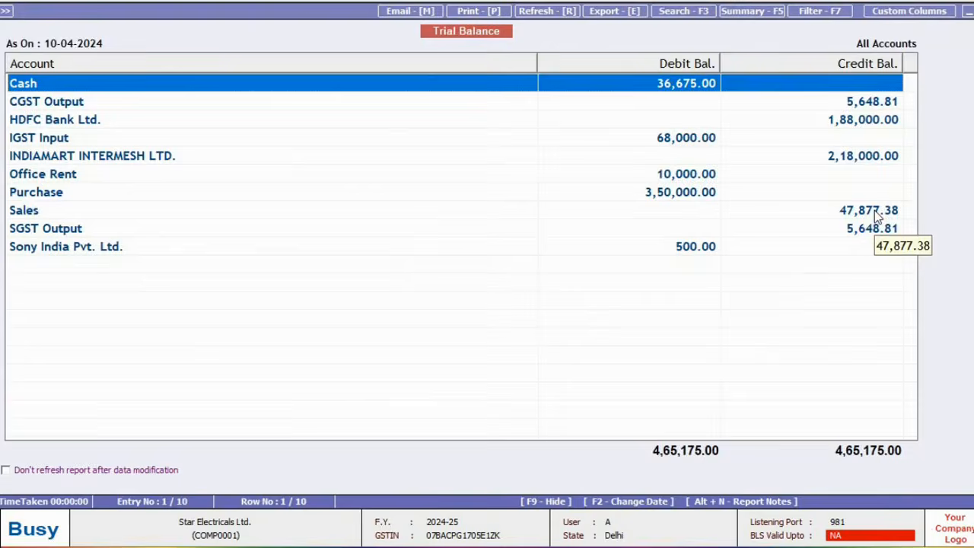
key(Down)
key(Down)
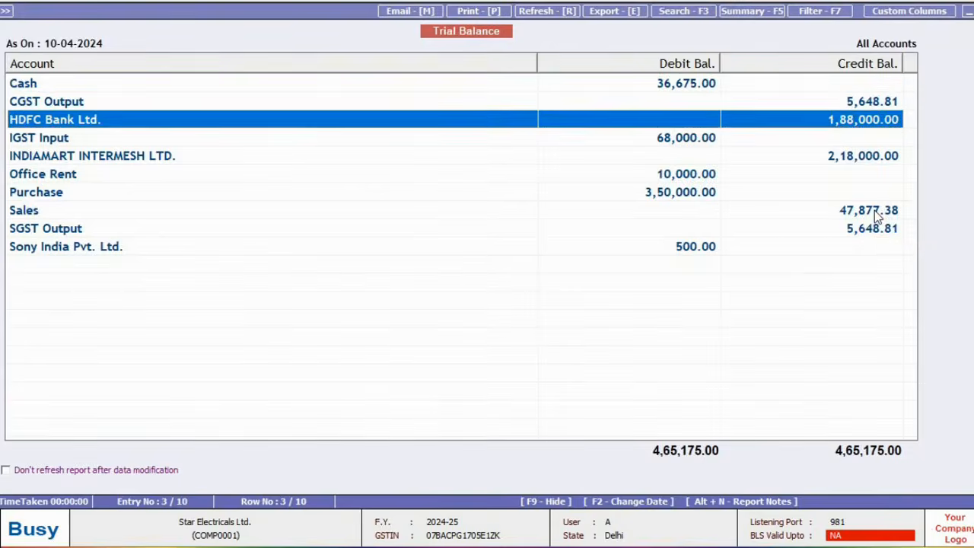
key(Down)
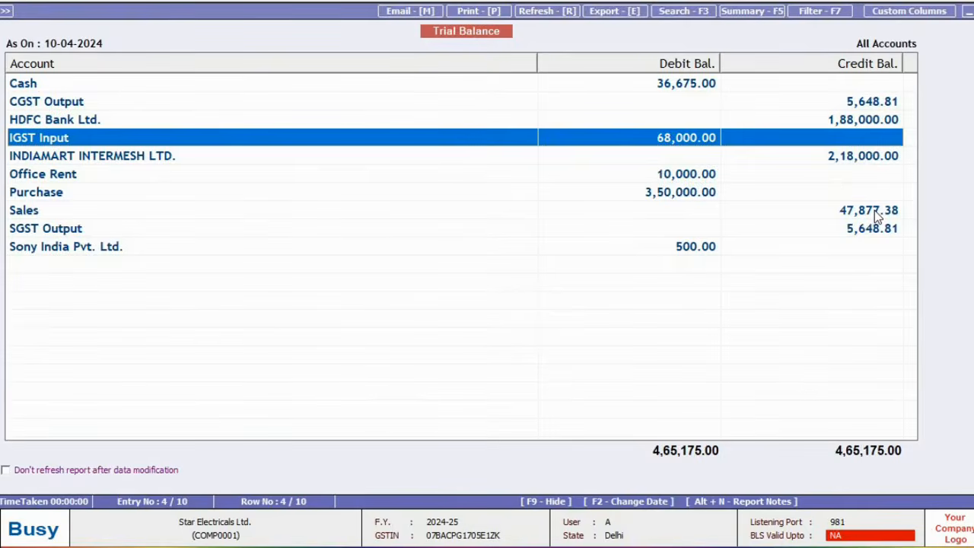
key(Down)
key(Down)
key(Escape)
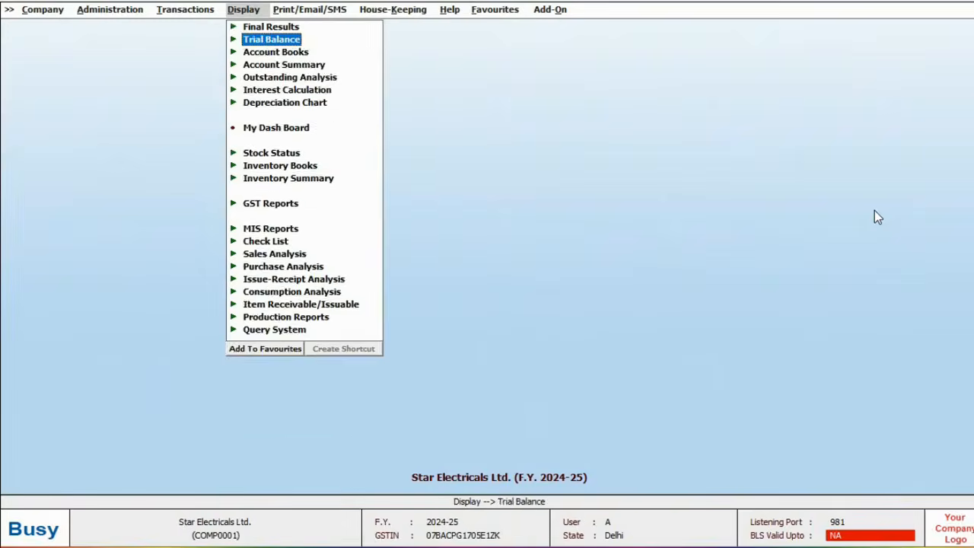
Step: Show the horizontal standard balance sheet and drill into the 32,122.62 loss for the period
key(Return)
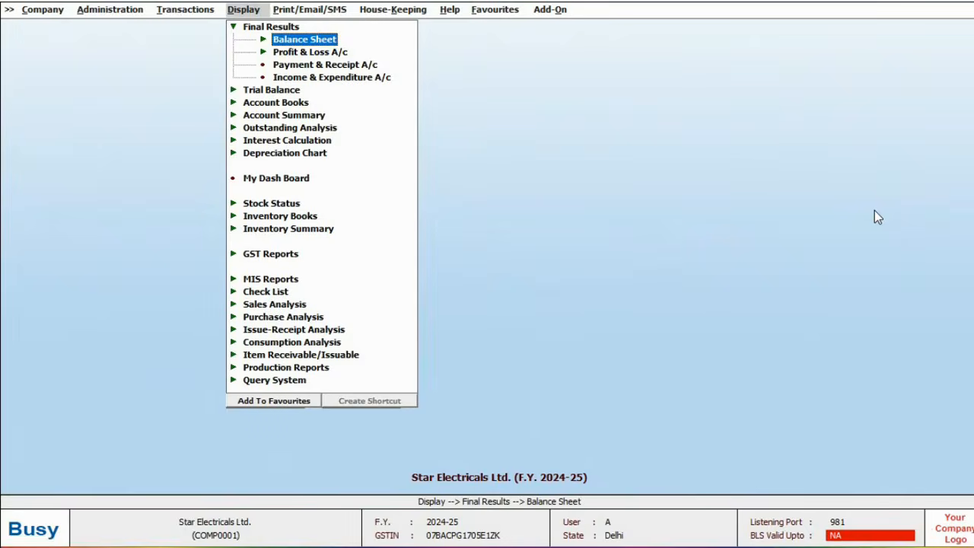
key(Return)
key(Return)
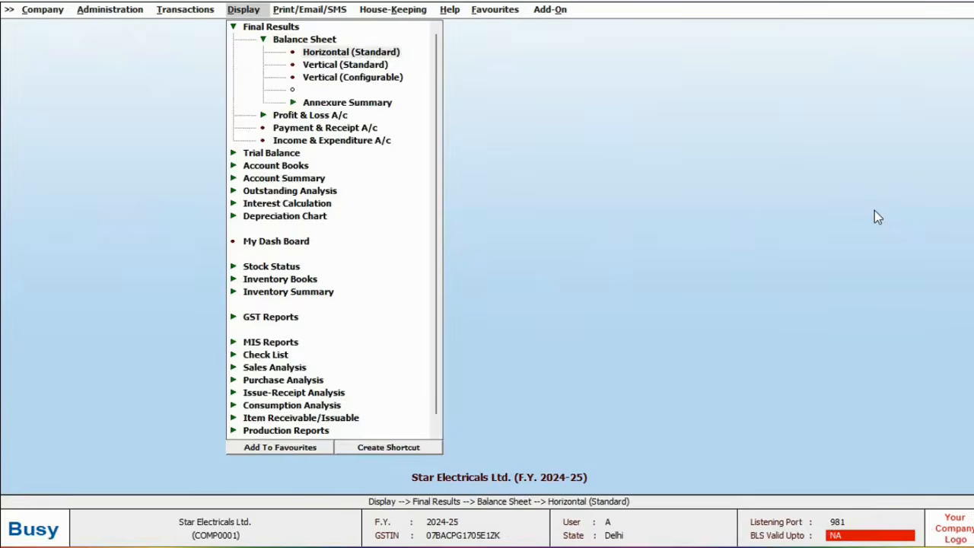
key(Return)
key(Return)
key(F2)
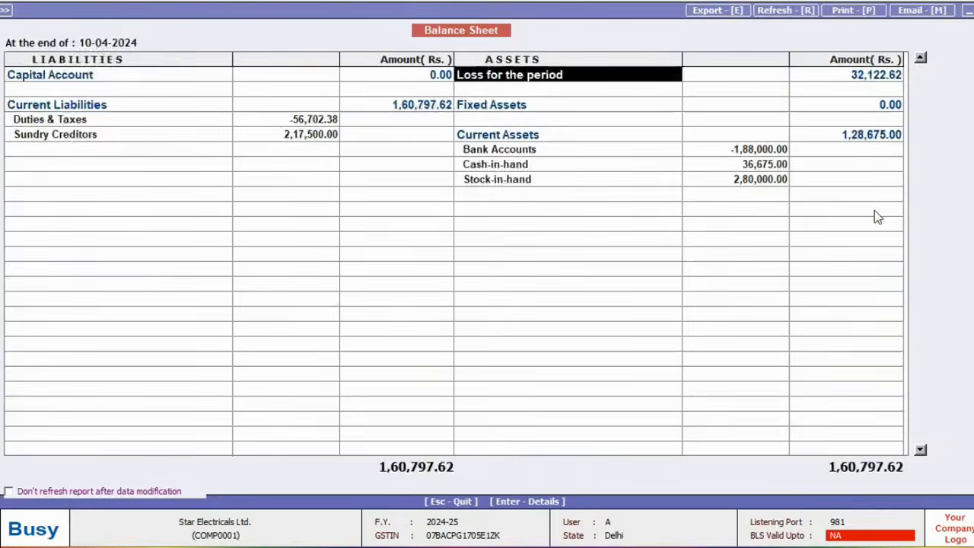
key(Return)
key(Escape)
key(Escape)
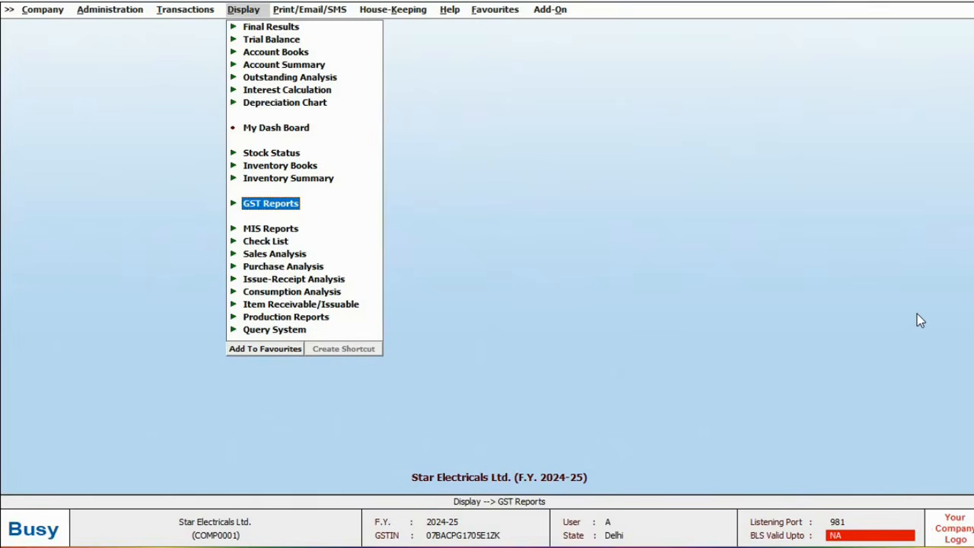
Step: Open the GST Summary for 1–10 April, showing net GST payable of -56,702.38
key(Return)
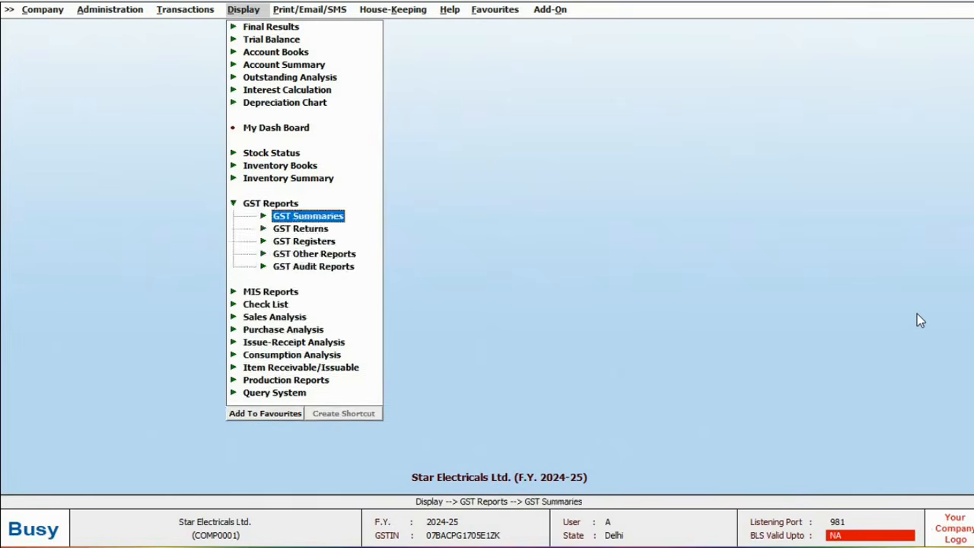
key(Return)
key(Return)
key(F2)
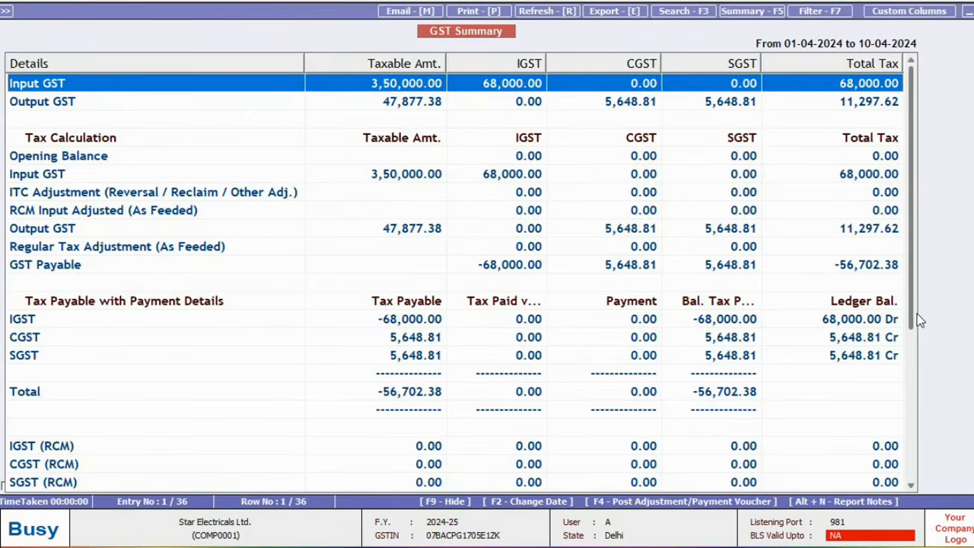
Step: Browse the Post Voucher choices, then expand the GST Returns list
key(F4)
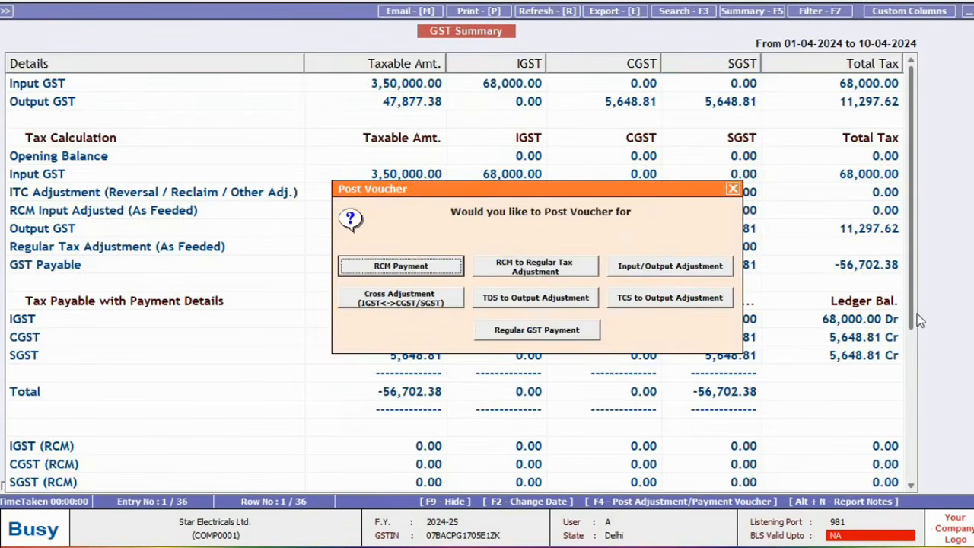
key(Right)
key(Right)
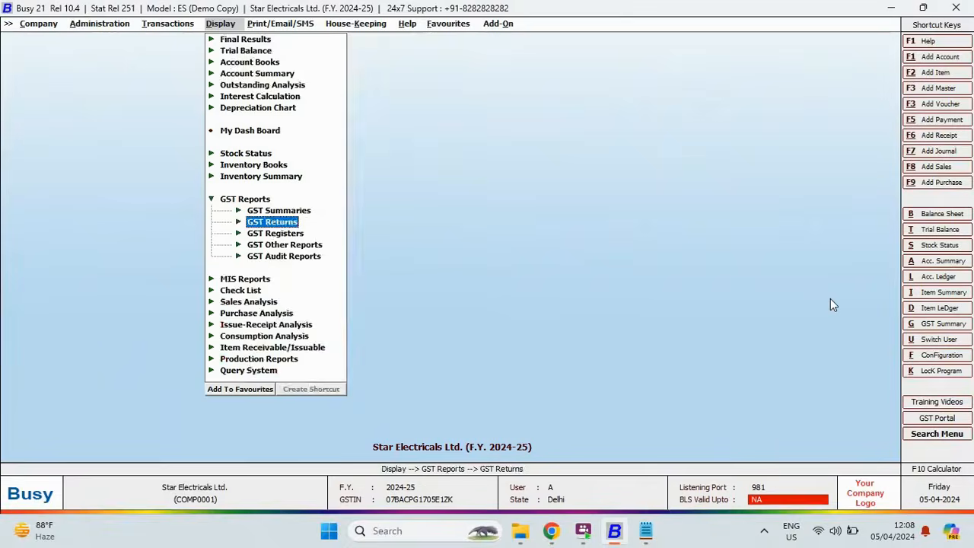
key(Return)
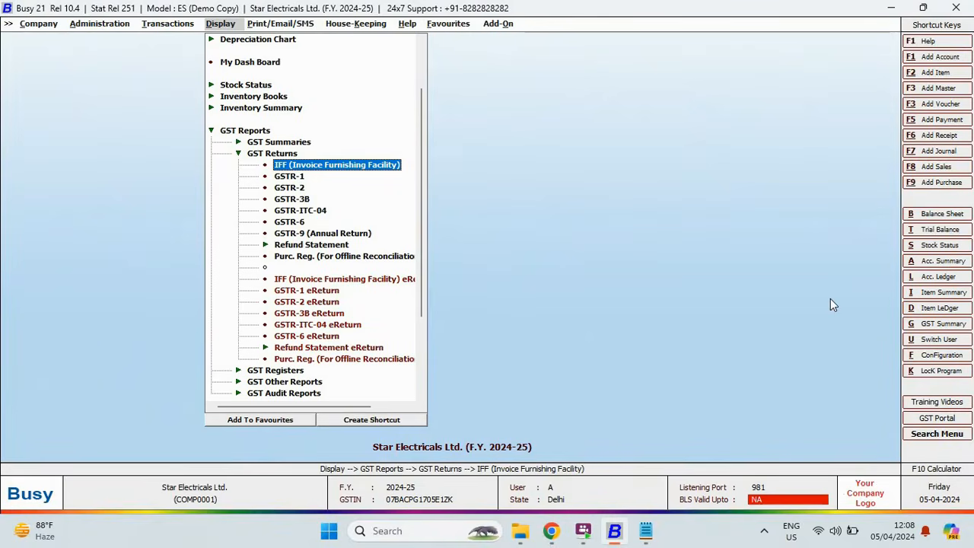
Step: Browse GSTR-1 under GST Returns and the Purchase Register under GST Registers, then close the reports menu
key(Down)
key(Down)
key(Escape)
key(Down)
key(Return)
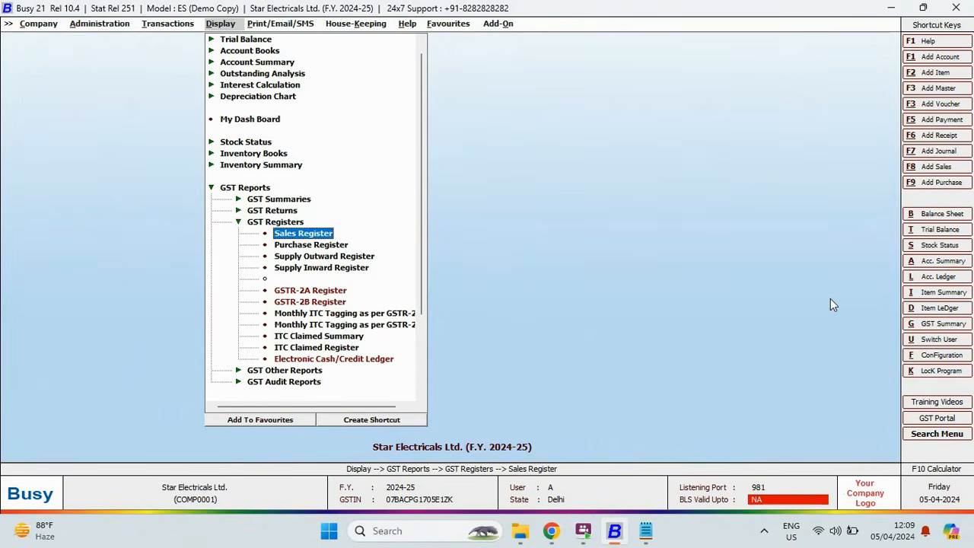
key(Down)
key(Down)
key(Down)
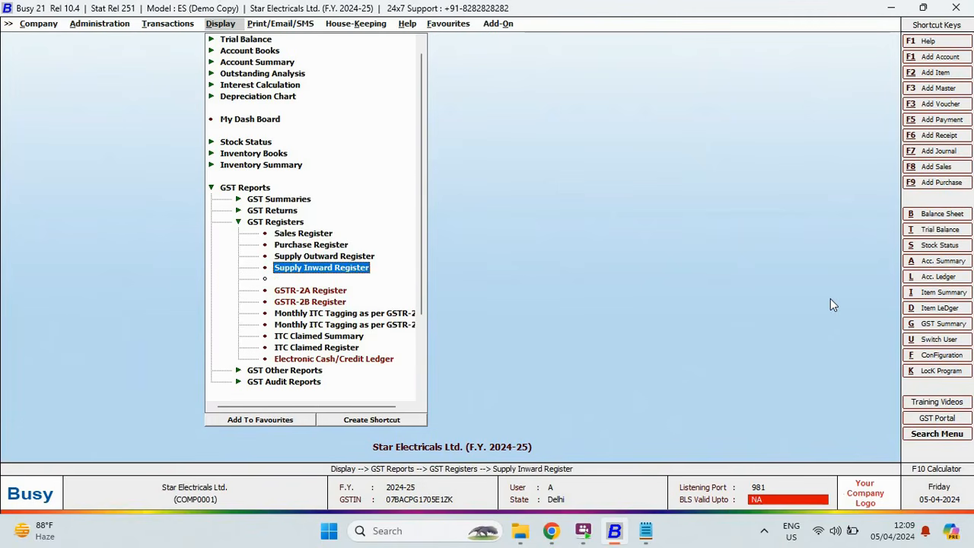
key(Up)
key(Up)
key(Up)
key(Up)
key(Escape)
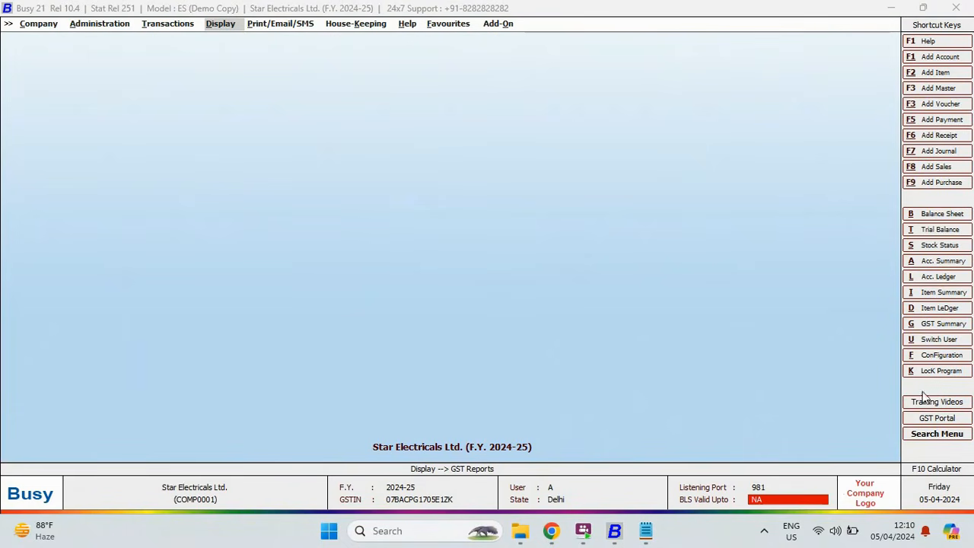
Step: Search the menus for 'trial balance', review its report paths, then show the Help menu
click(923, 436)
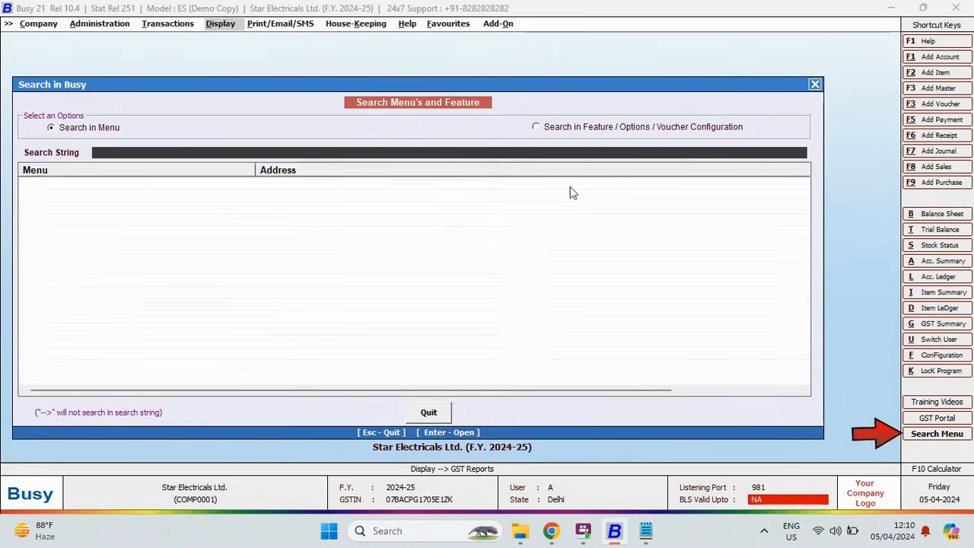
text(trial balance)
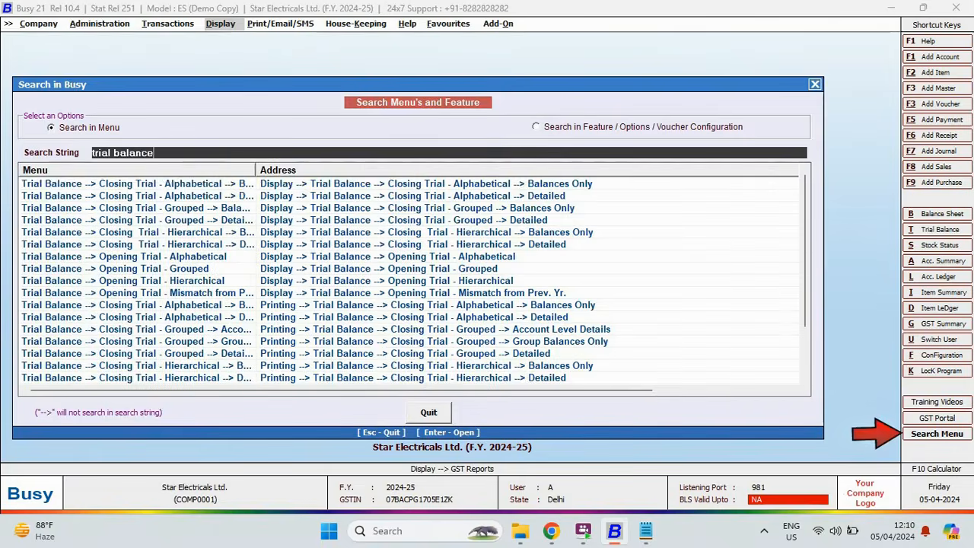
key(Down)
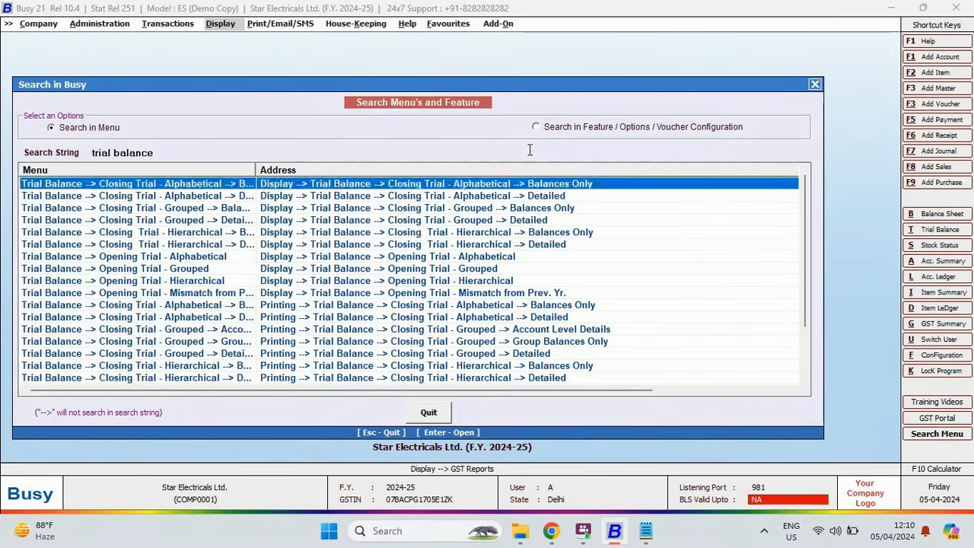
key(Escape)
click(407, 23)
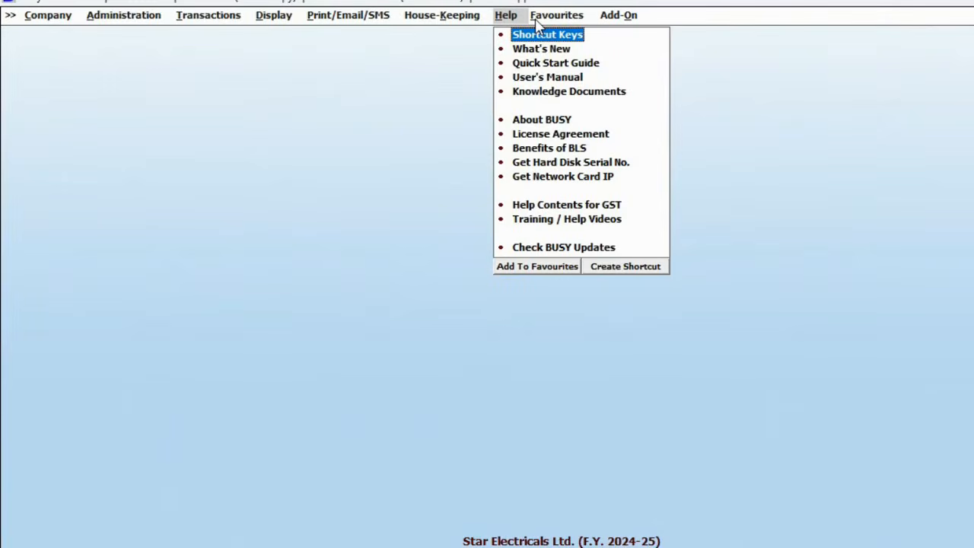
Step: Read the Shortcut Keys hot-key reference, then bring up Transactions with Sales expanded
key(Return)
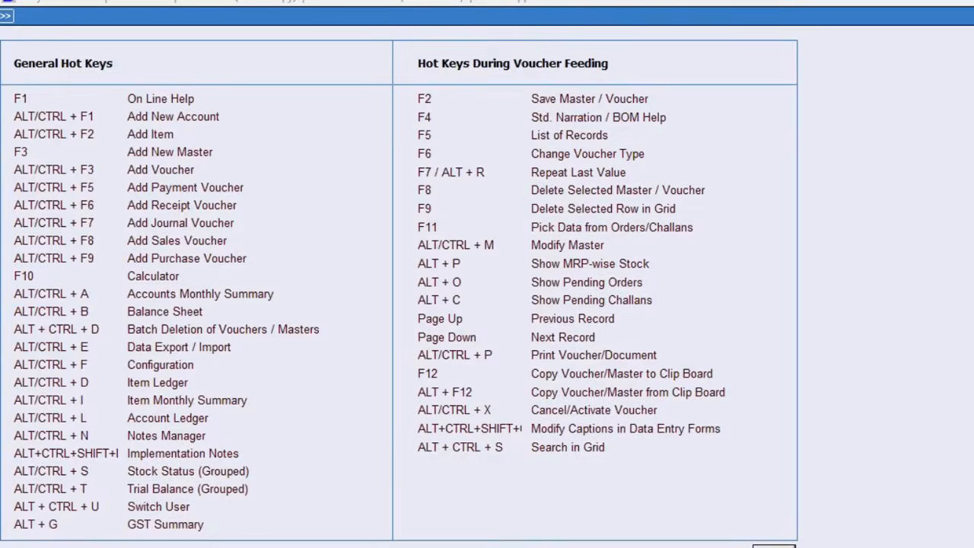
key(Escape)
key(alt+t)
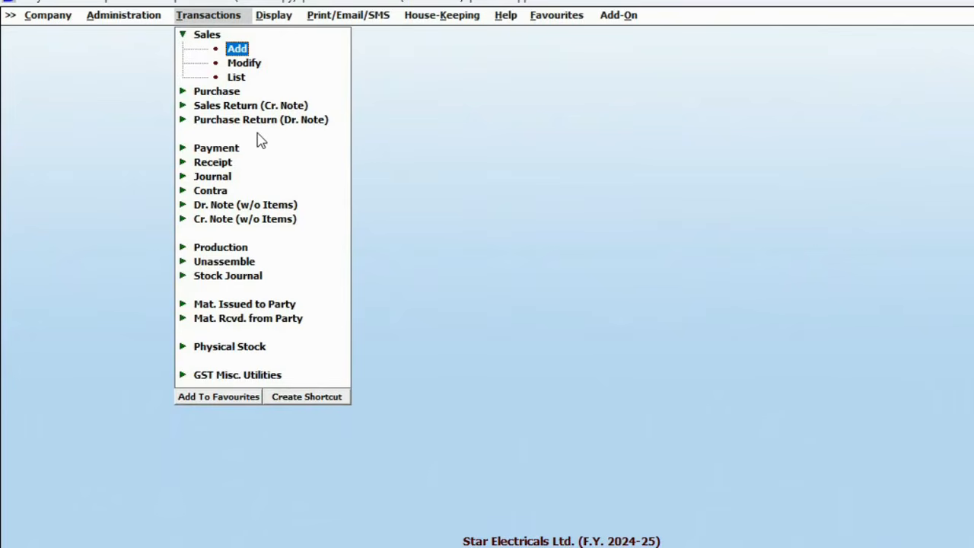
Step: Assign CTRL + 1 as a custom shortcut for adding a sales voucher
click(323, 398)
click(207, 231)
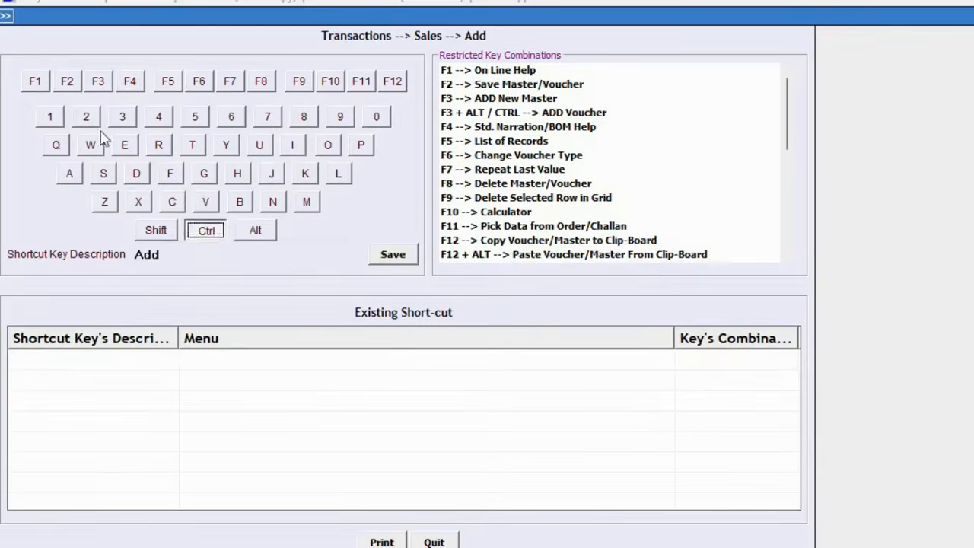
click(49, 115)
click(392, 254)
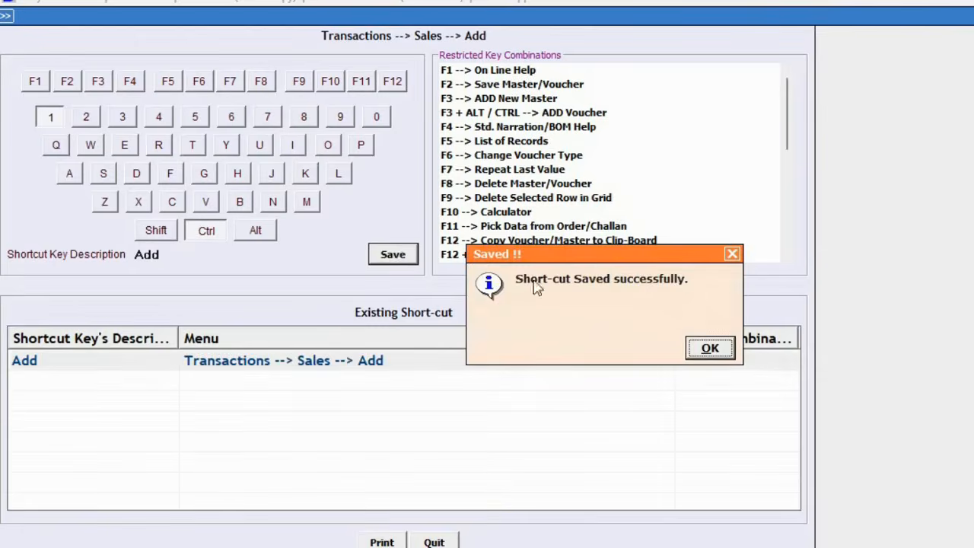
click(709, 347)
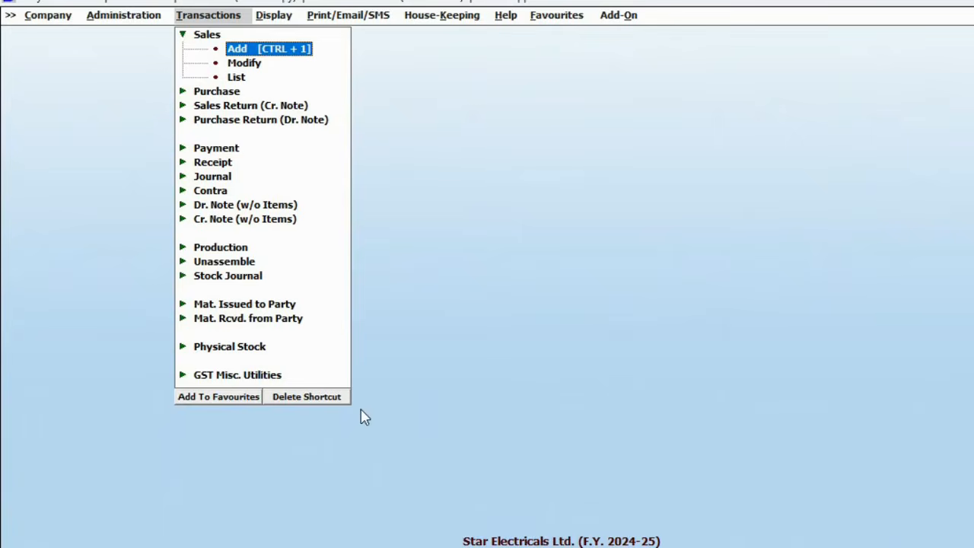
Step: Add the Sales Add entry to favourites named 'Sales -> Add'
click(234, 403)
key(Delete)
key(Delete)
key(Delete)
key(Delete)
key(Delete)
key(Delete)
key(Delete)
key(Delete)
key(Delete)
key(Delete)
key(Delete)
key(Delete)
key(Delete)
key(Delete)
key(Delete)
key(Return)
key(Return)
key(Right)
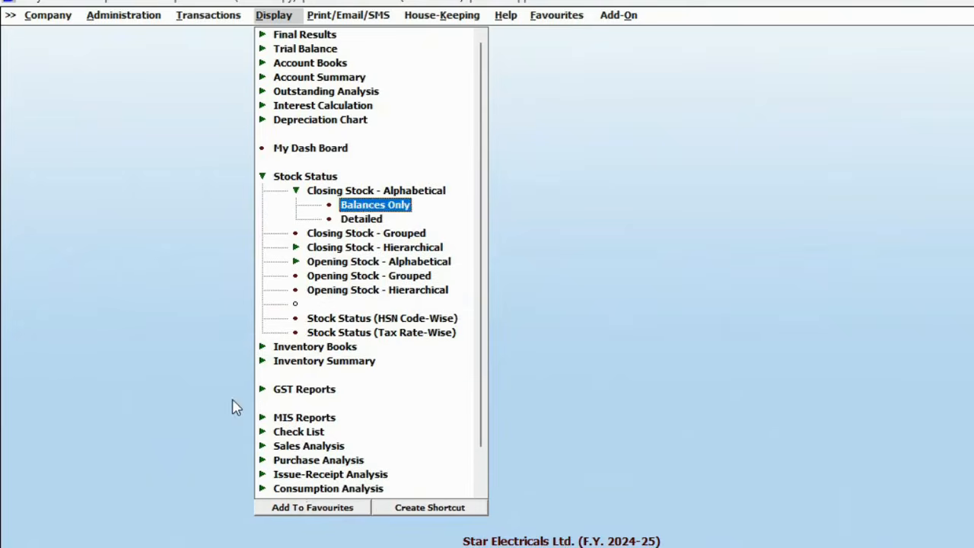
Step: Save the Closing Stock balances report to favourites as 'Stock report'
click(308, 507)
text(Stock report)
key(Return)
key(Return)
Step: Show the Favourites menu with all other menus hidden, then return to the full menu
click(567, 17)
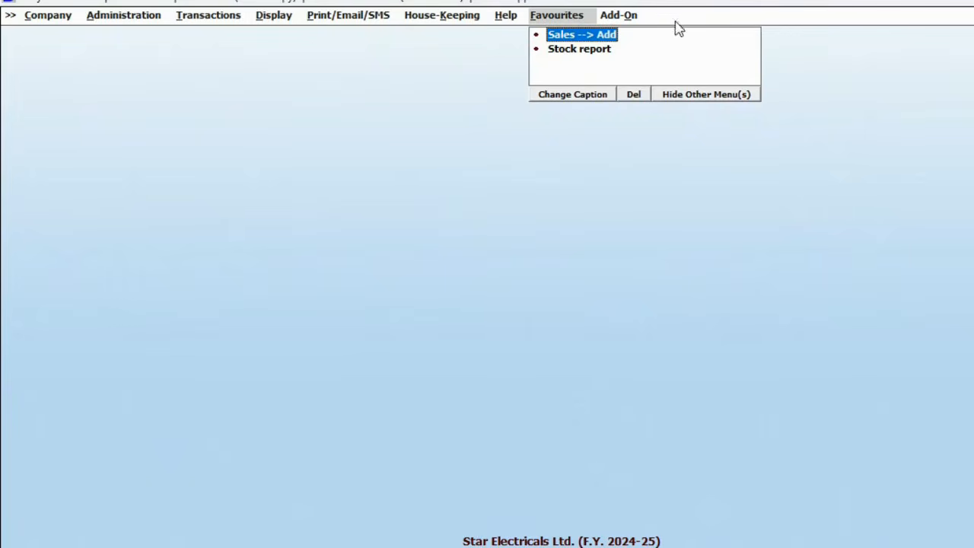
click(719, 100)
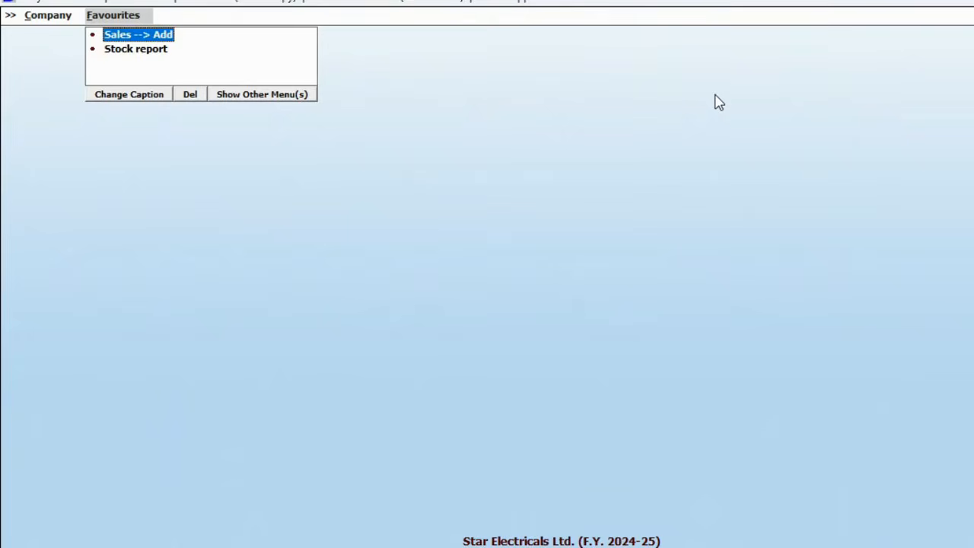
key(Left)
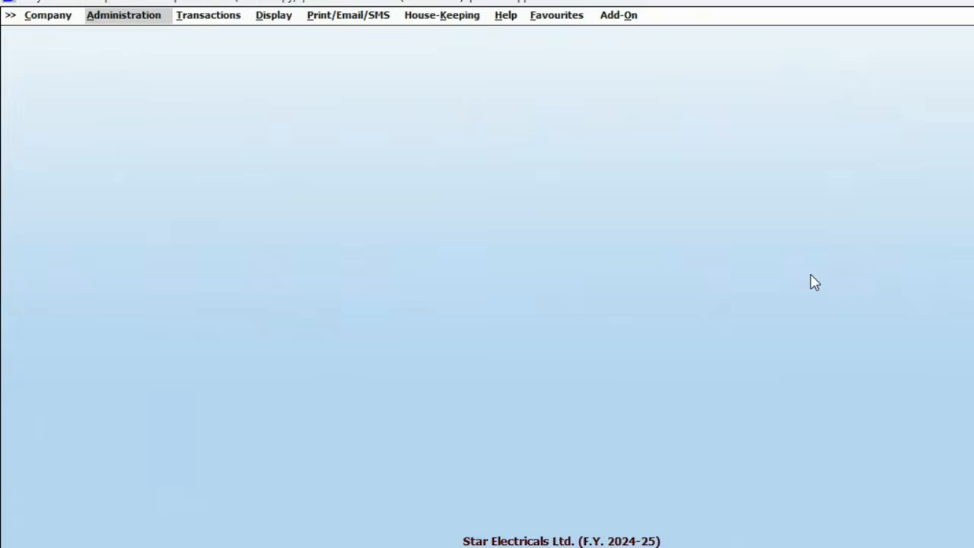
Step: Add a new user named B and set and confirm its password
key(Down)
key(Down)
key(Down)
key(Return)
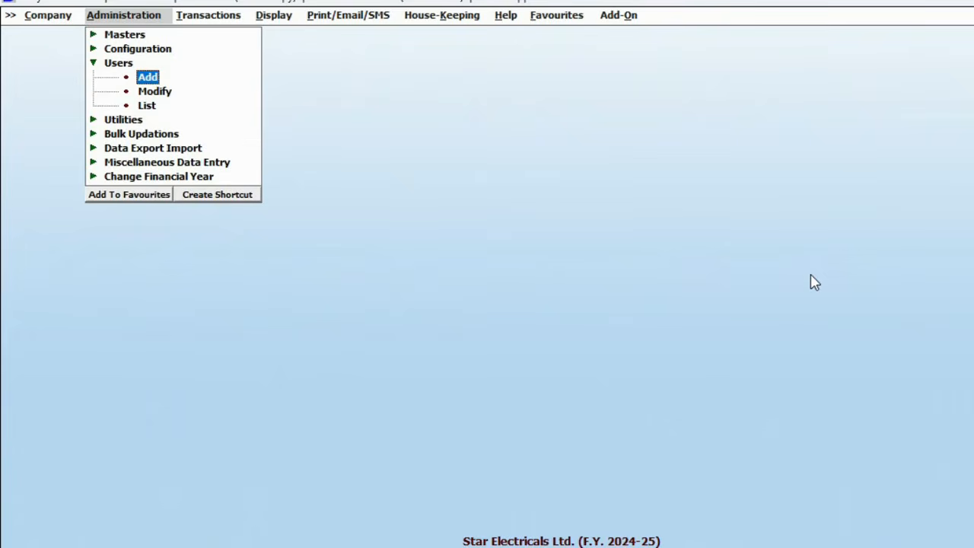
key(Return)
text(B)
key(Return)
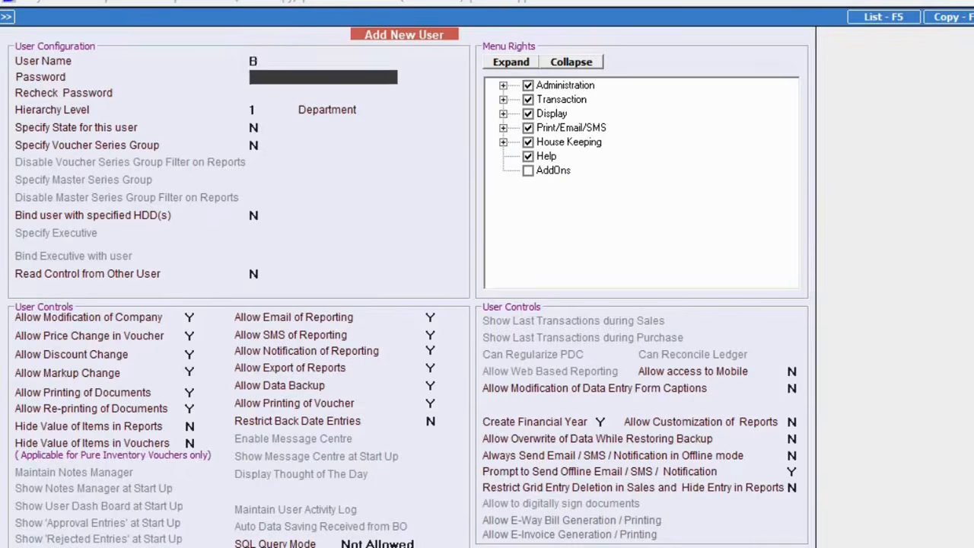
text(*)
key(Return)
text(*)
key(Return)
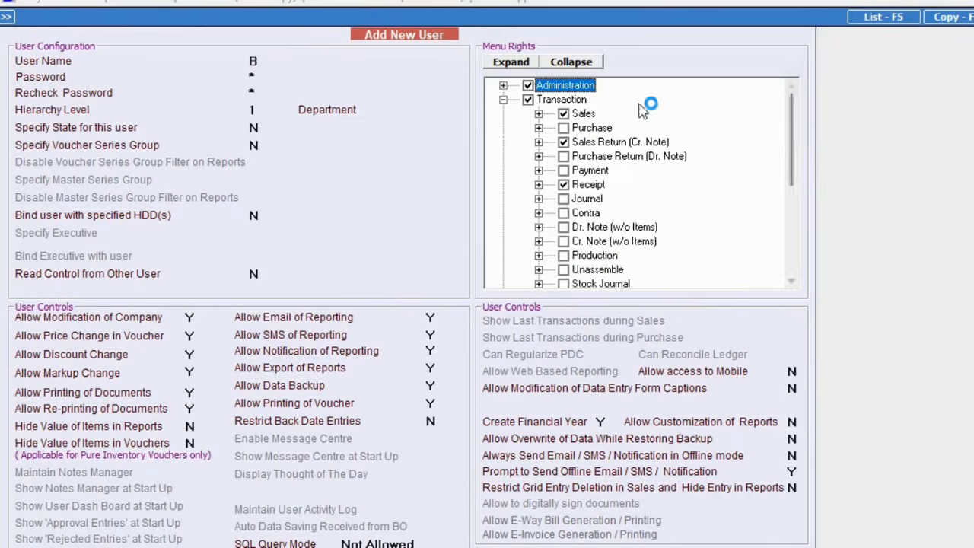
Step: Untick Final Results and Trial Balance in B's menu rights and save the user
click(538, 114)
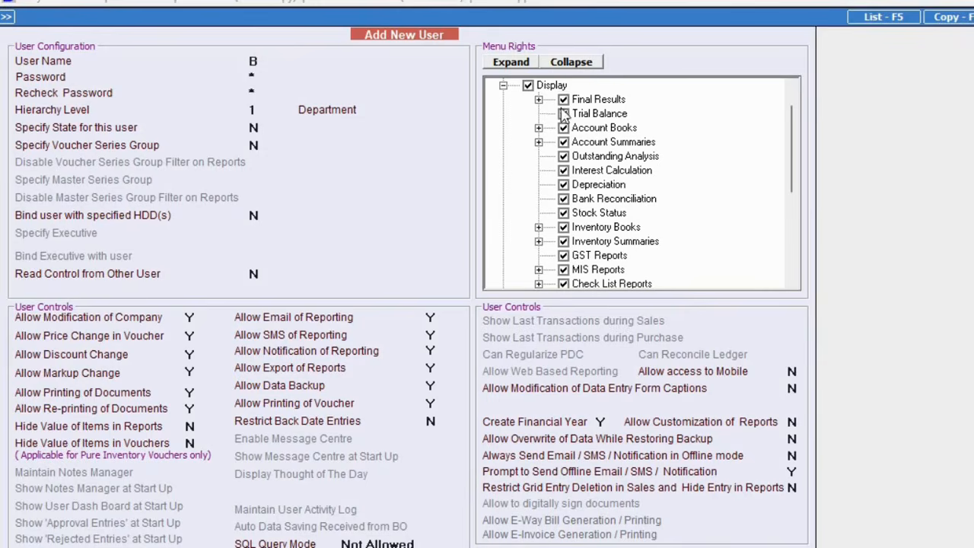
click(563, 99)
click(563, 114)
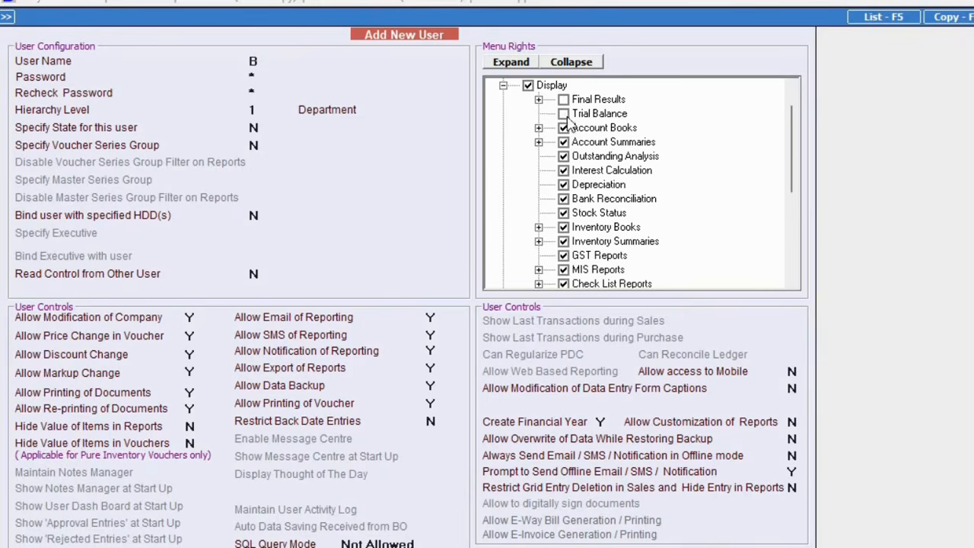
click(503, 86)
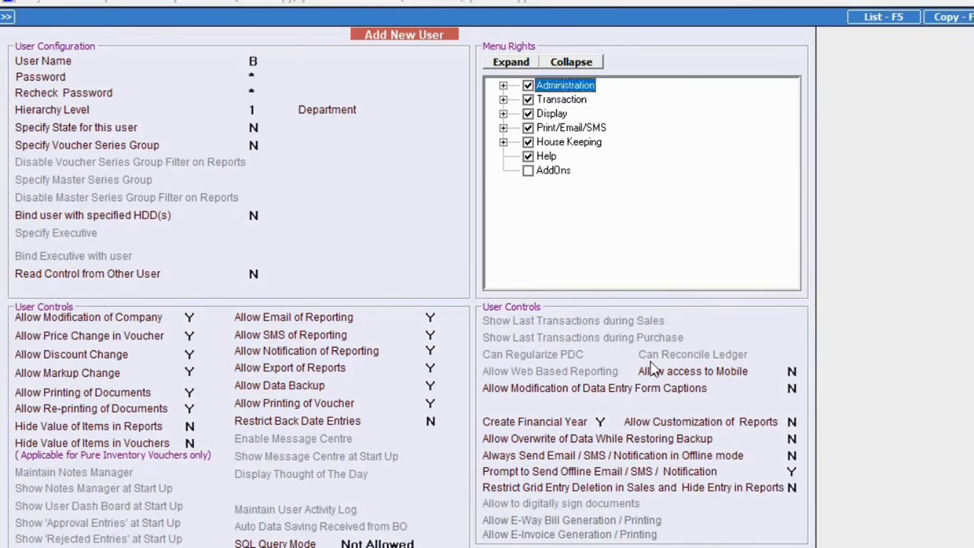
click(702, 537)
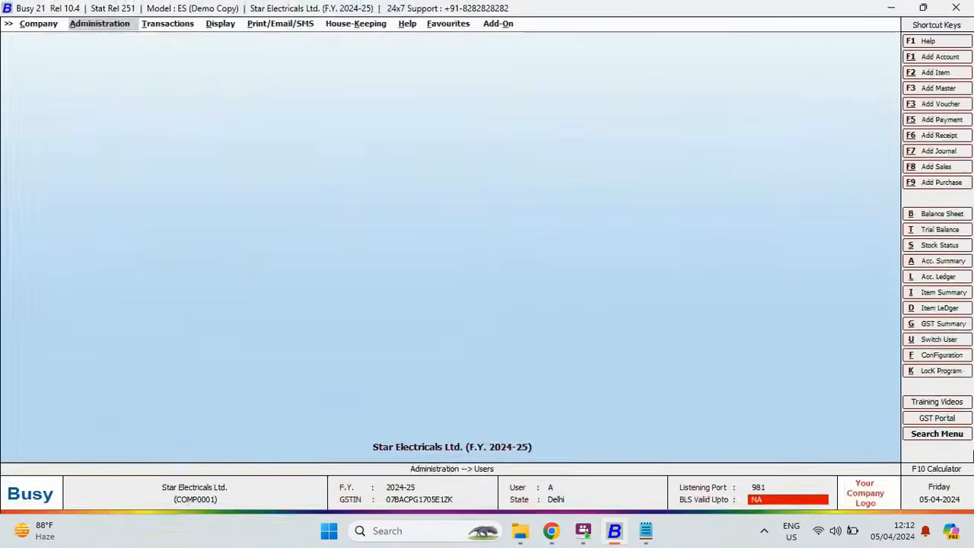
Step: Lock the program and log back in as user B
click(948, 370)
text(B)
key(Tab)
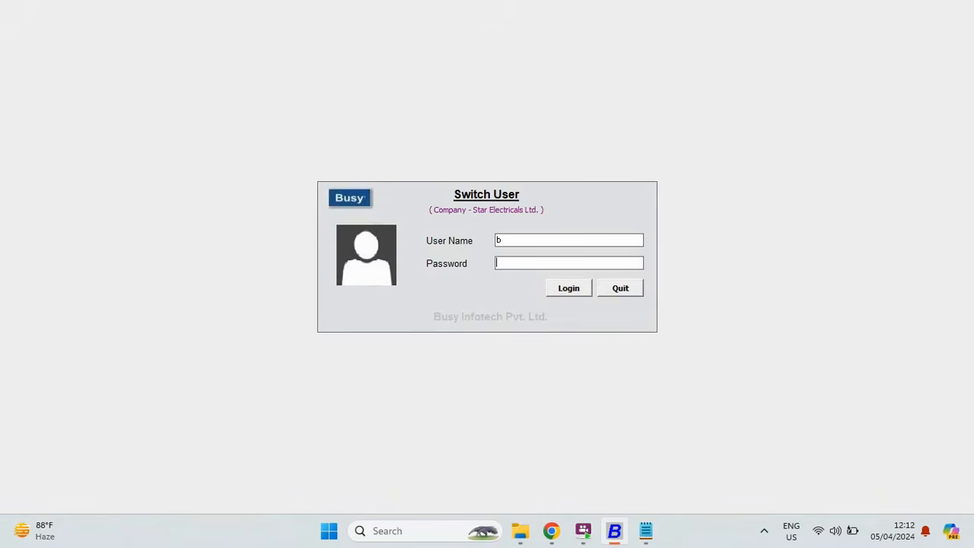
key(Return)
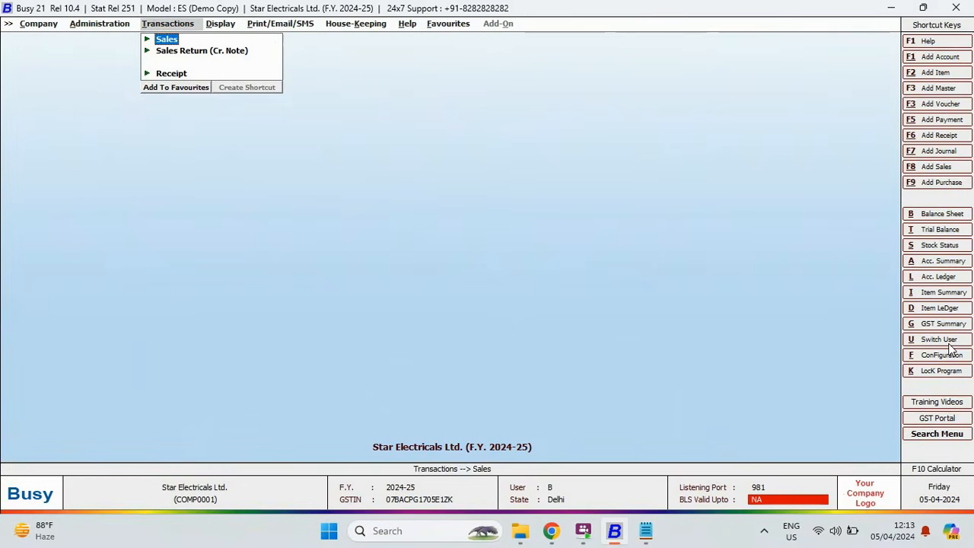
Step: Check which reports user B can open, then close the company
key(Right)
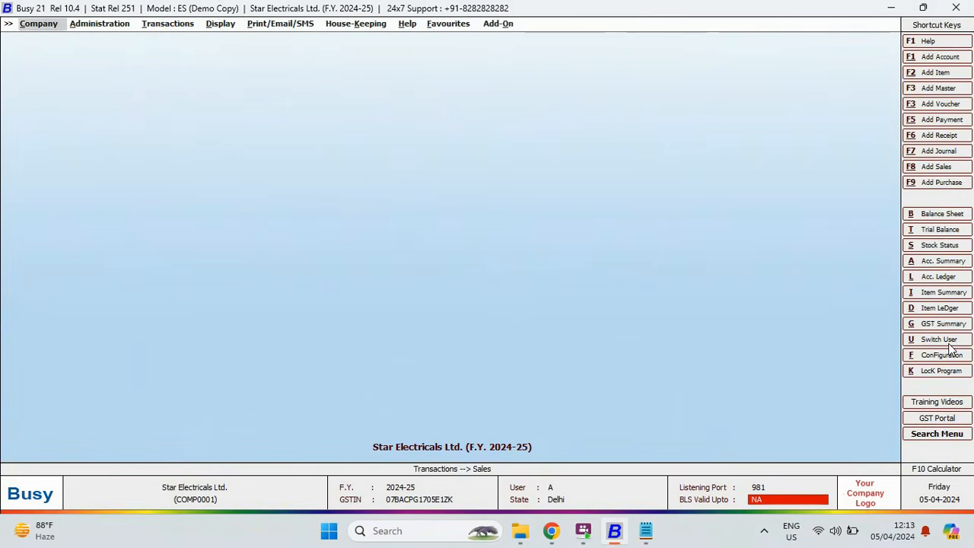
key(Return)
key(Return)
key(Down)
key(Down)
key(Down)
key(Down)
key(Down)
key(Down)
key(Down)
key(Down)
key(Down)
key(Down)
key(Down)
key(Down)
key(Down)
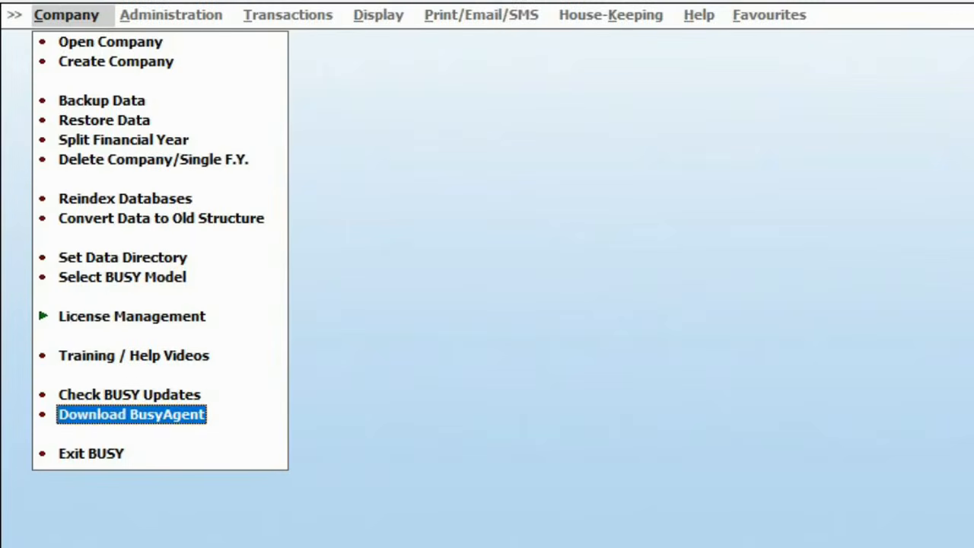